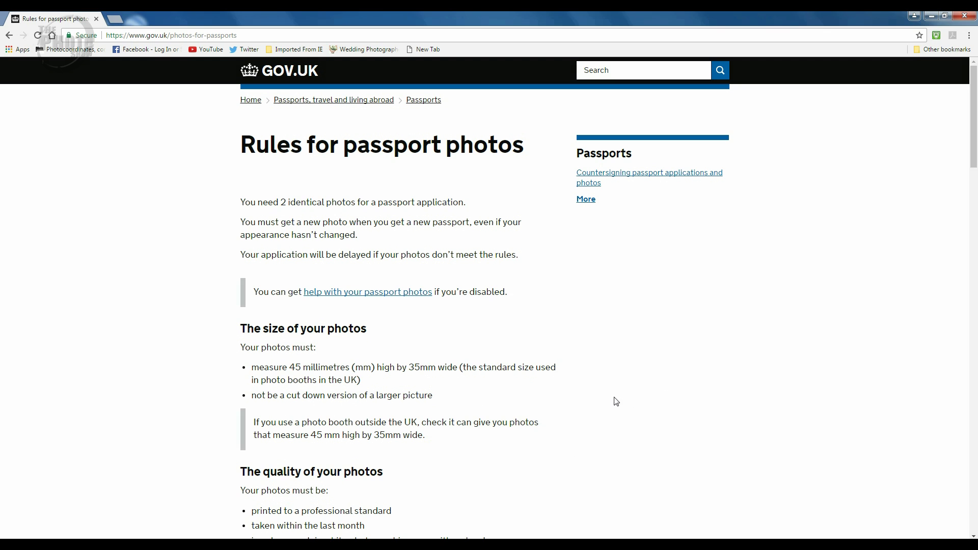
# Read the GOV.UK passport photo rules from the size requirements down to the head size diagram
pyautogui.scroll(-3, 616, 402)
pyautogui.scroll(-5, 616, 402)
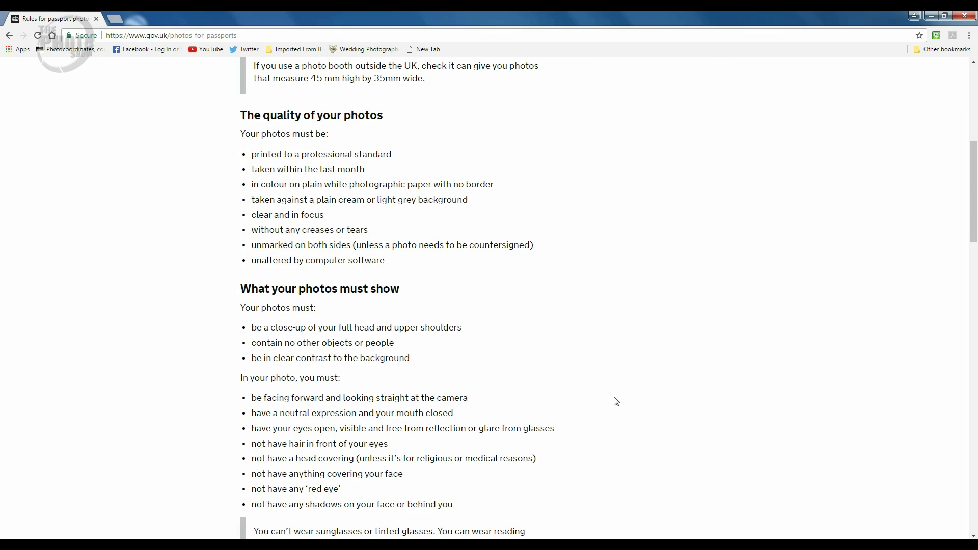
pyautogui.scroll(-4, 616, 402)
pyautogui.scroll(-3, 615, 402)
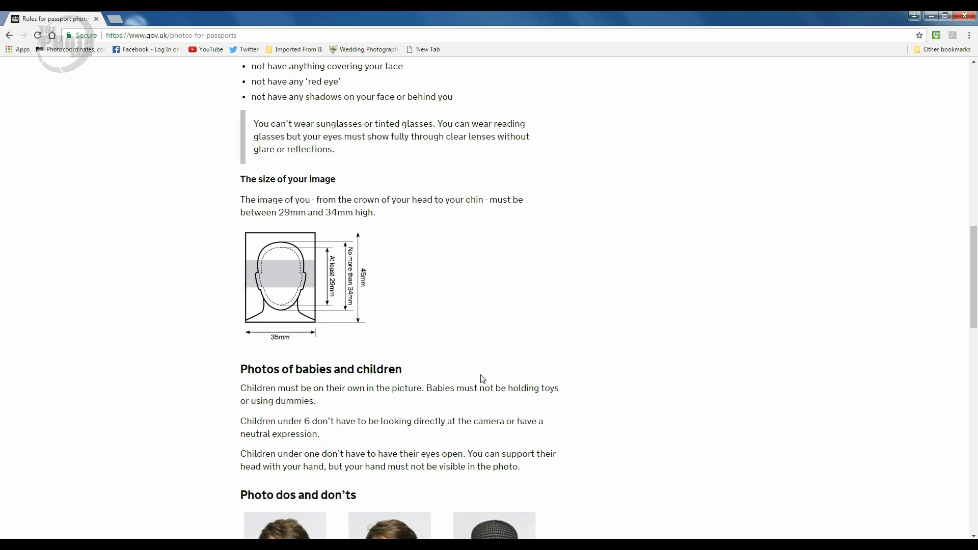
# Switch to Photoshop and paste the captured screenshot of the rules page into the blank document
pyautogui.click(204, 544)
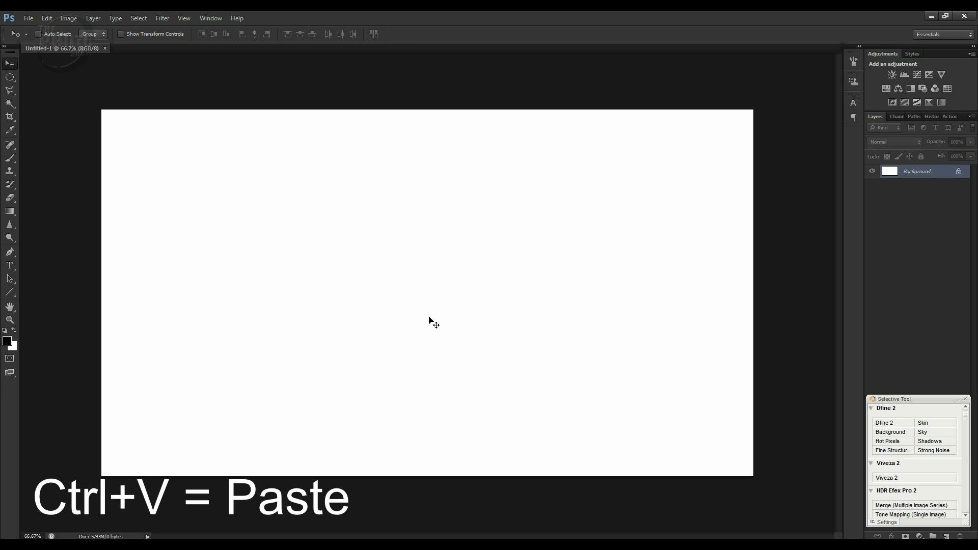
pyautogui.hotkey('ctrl', 'v')
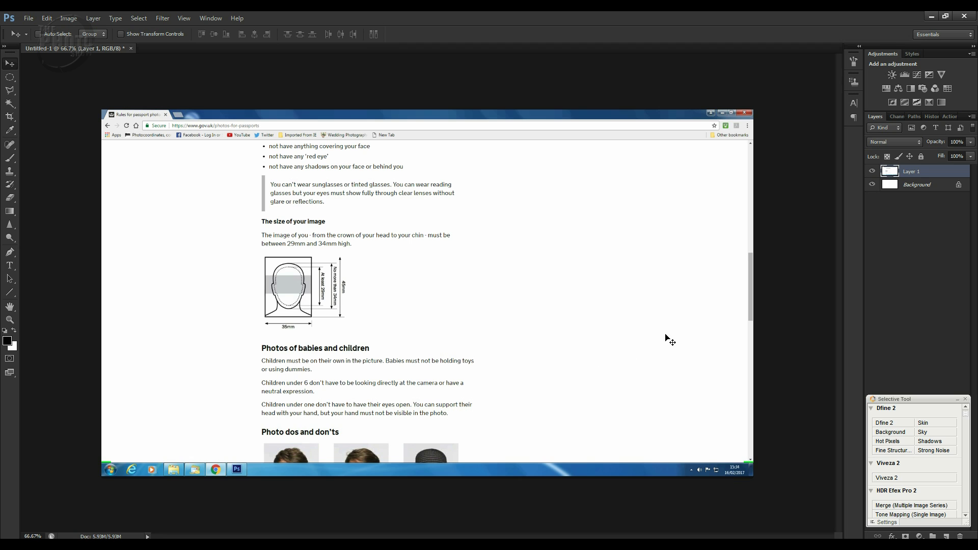
# Return to the browser, review the photo dos and don'ts examples, and go back to Photoshop
pyautogui.click(930, 17)
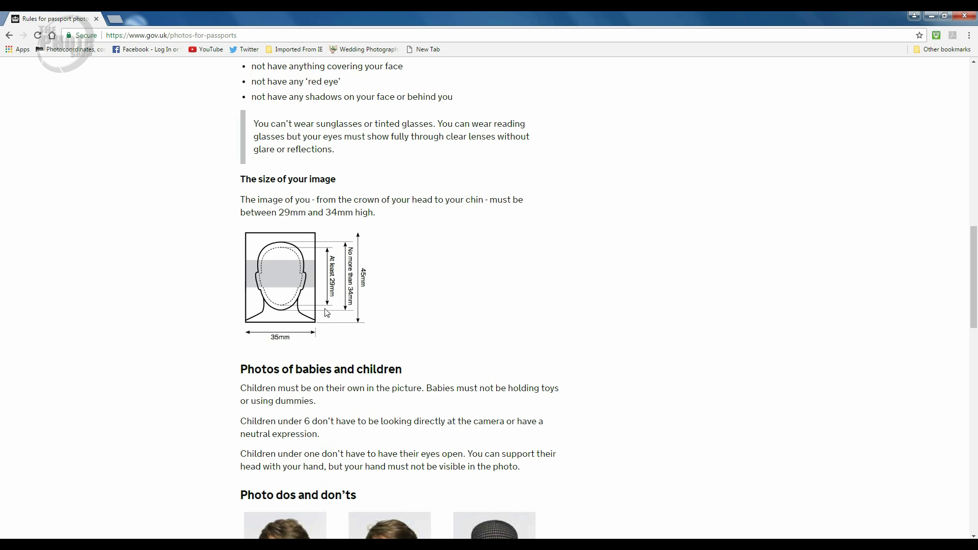
pyautogui.scroll(-5, 512, 337)
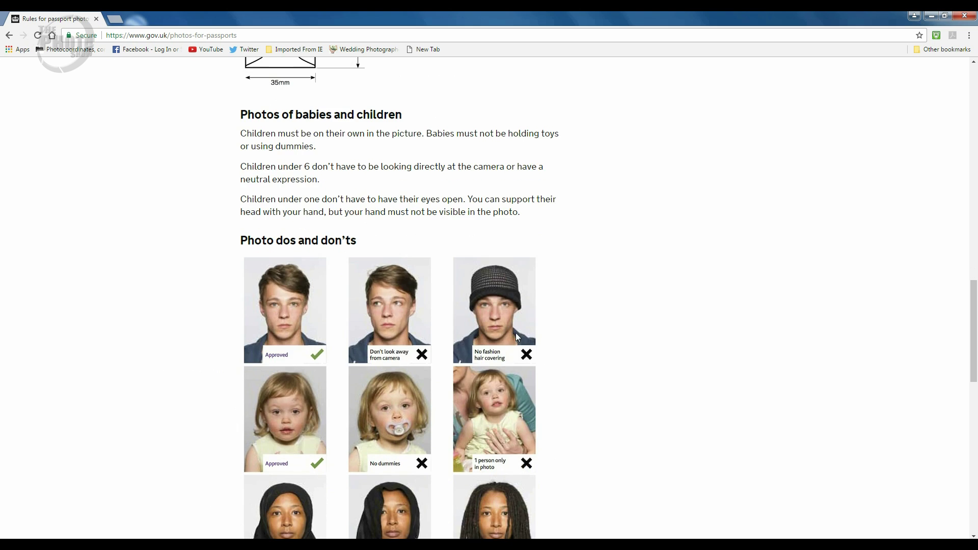
pyautogui.scroll(-2, 733, 370)
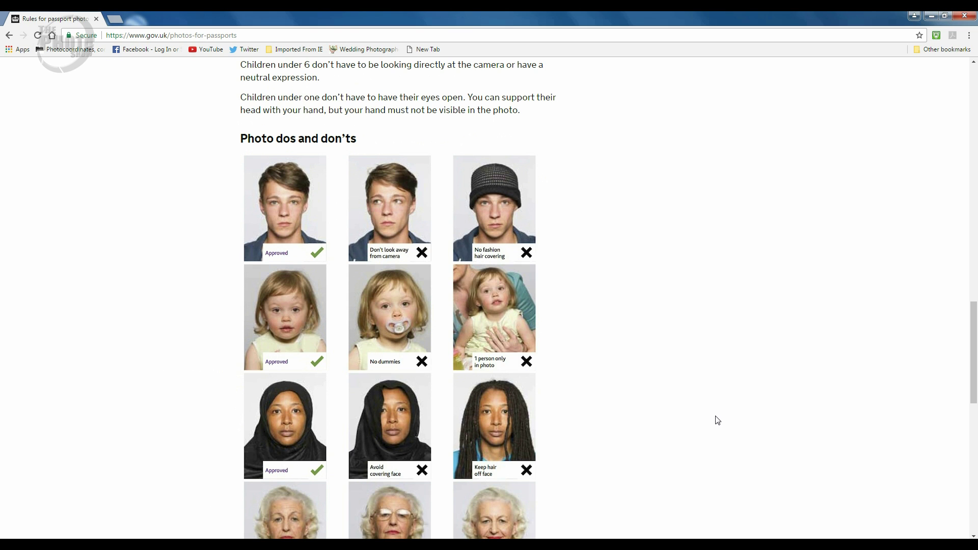
pyautogui.click(964, 18)
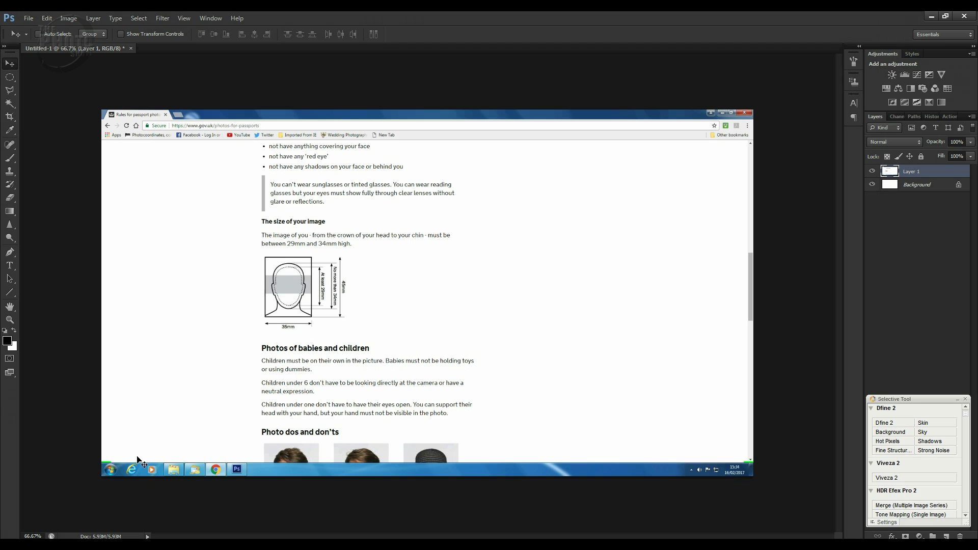
# Set the Crop tool to a width of 35 mm and a height of 45 mm
pyautogui.hotkey('ctrl', '0')
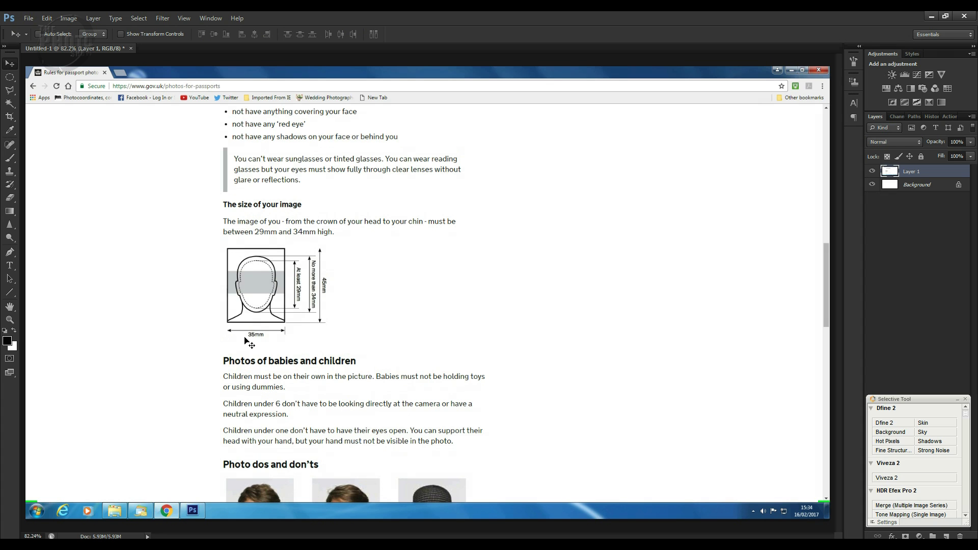
pyautogui.click(9, 118)
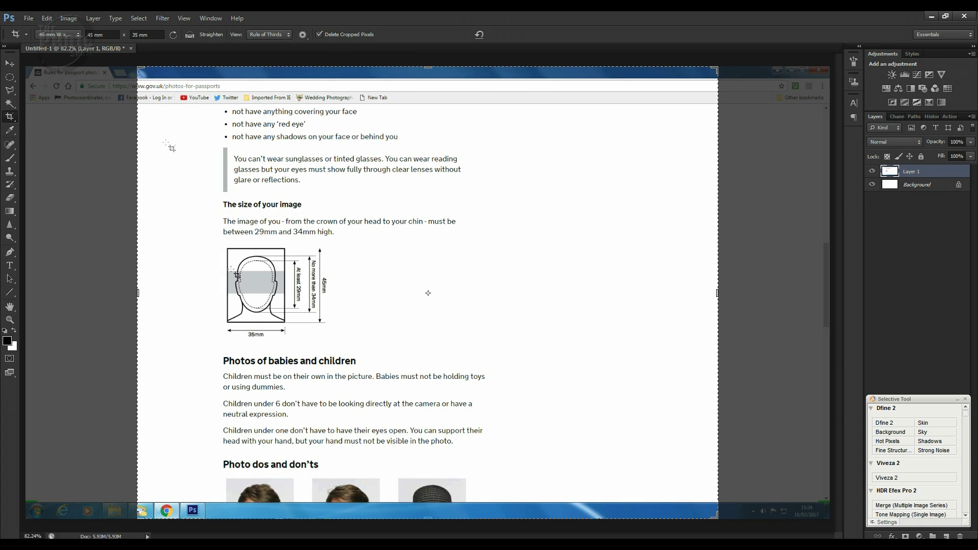
pyautogui.click(106, 35)
pyautogui.moveTo(106, 34); pyautogui.dragTo(82, 36)
pyautogui.write('35')
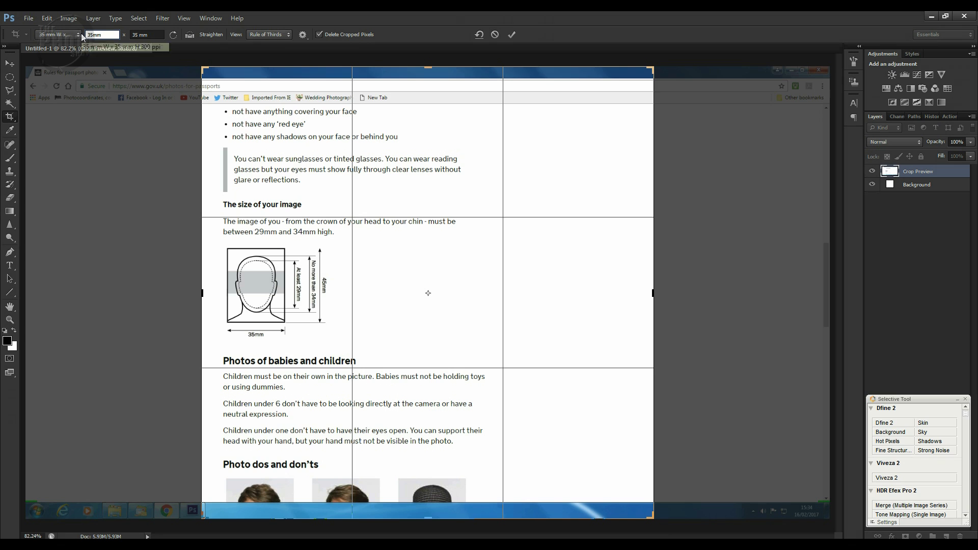
pyautogui.press('Tab')
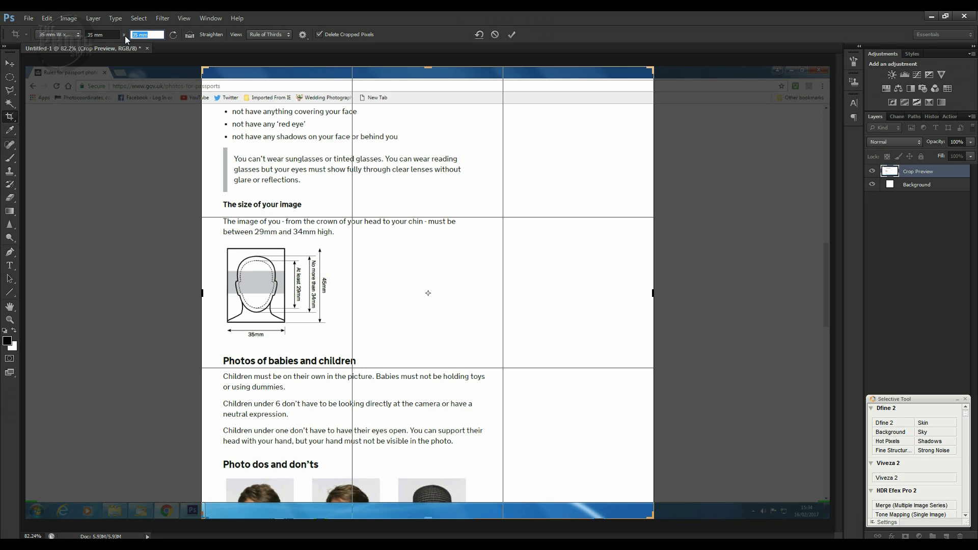
pyautogui.write('45mm')
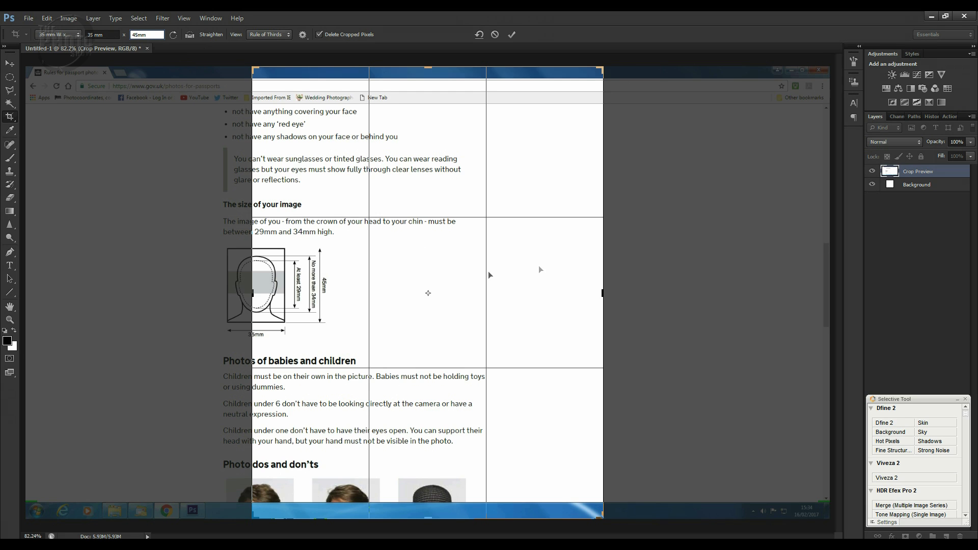
pyautogui.press('Return')
# Crop the pasted screenshot tightly to the frame of the head diagram and merge it into the background
pyautogui.moveTo(594, 76); pyautogui.dragTo(464, 292)
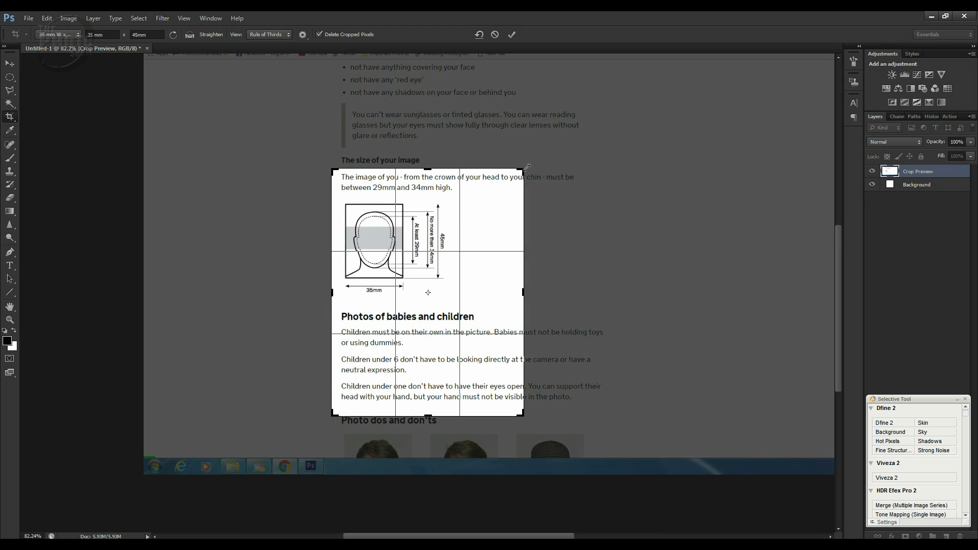
pyautogui.moveTo(522, 170); pyautogui.dragTo(509, 187)
pyautogui.moveTo(507, 397); pyautogui.dragTo(469, 339)
pyautogui.moveTo(451, 298); pyautogui.dragTo(451, 299)
pyautogui.moveTo(393, 338); pyautogui.dragTo(400, 329)
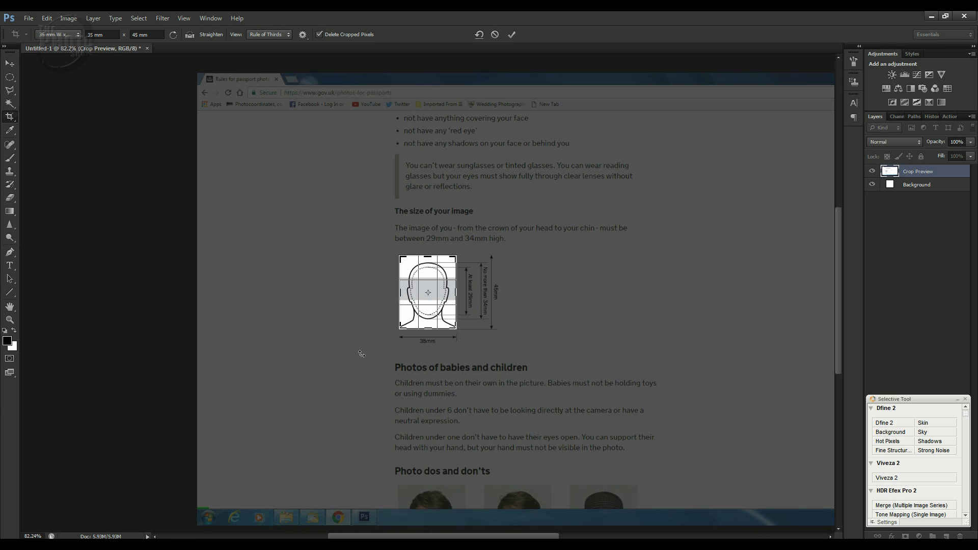
pyautogui.press('Return')
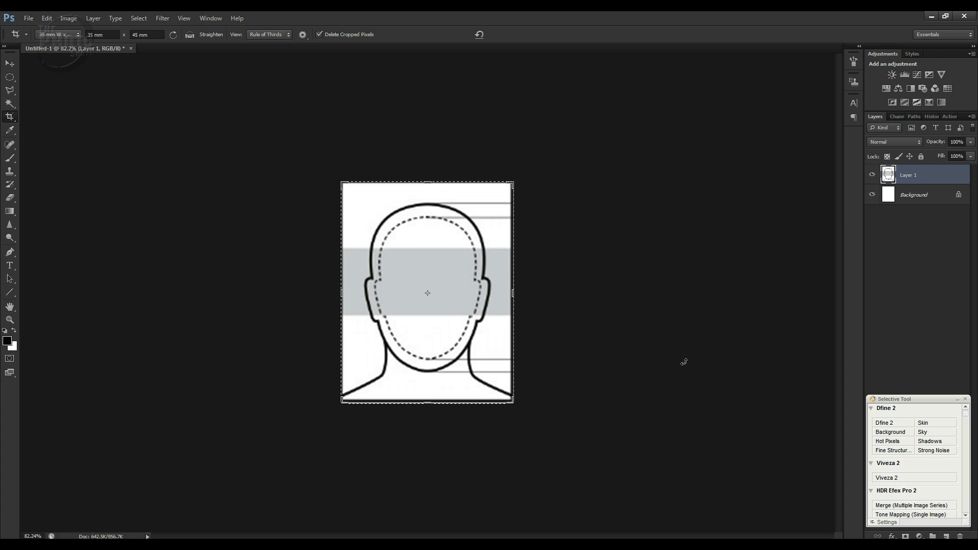
pyautogui.hotkey('ctrl', 'e')
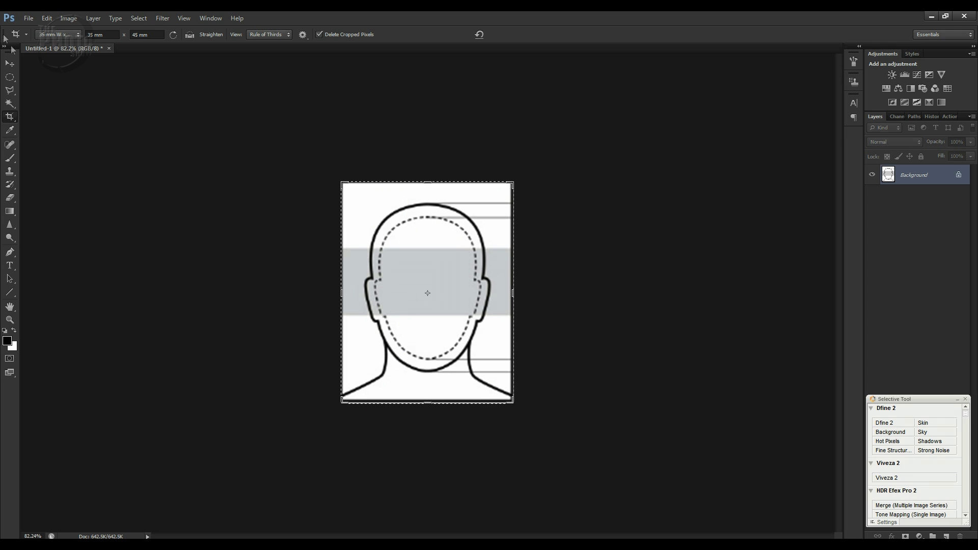
# Open the portrait file CalPassport 007.jpg
pyautogui.click(29, 18)
pyautogui.click(39, 37)
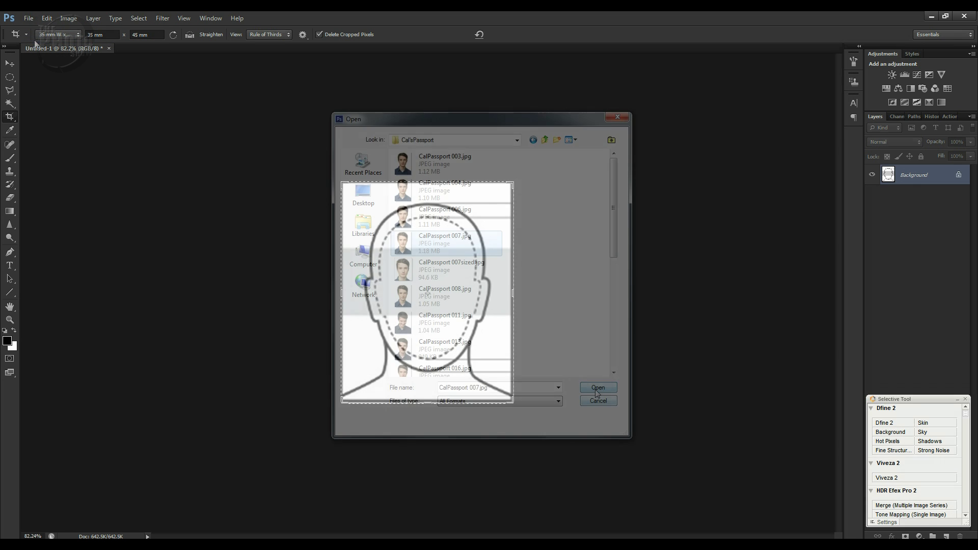
pyautogui.click(595, 388)
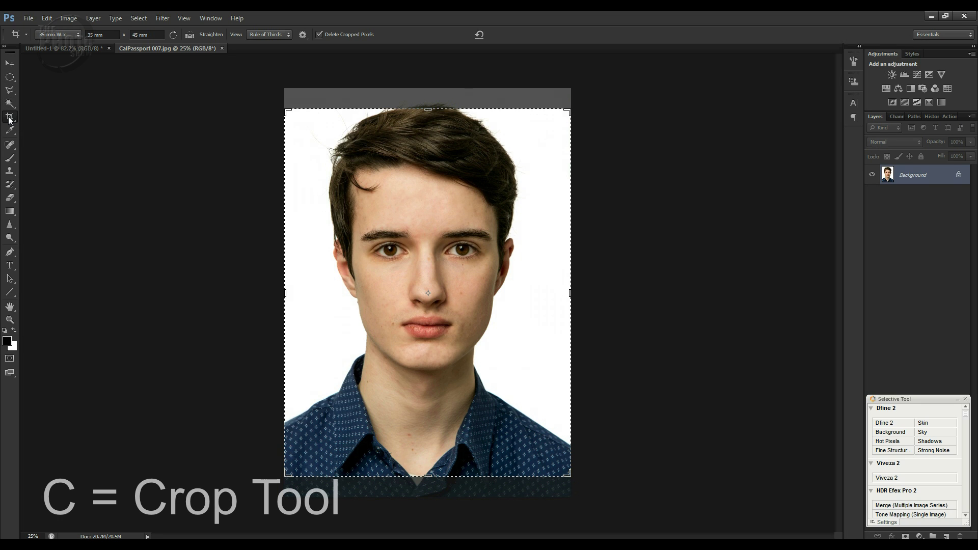
pyautogui.click(356, 304)
pyautogui.moveTo(350, 292); pyautogui.dragTo(349, 308)
pyautogui.click(67, 49)
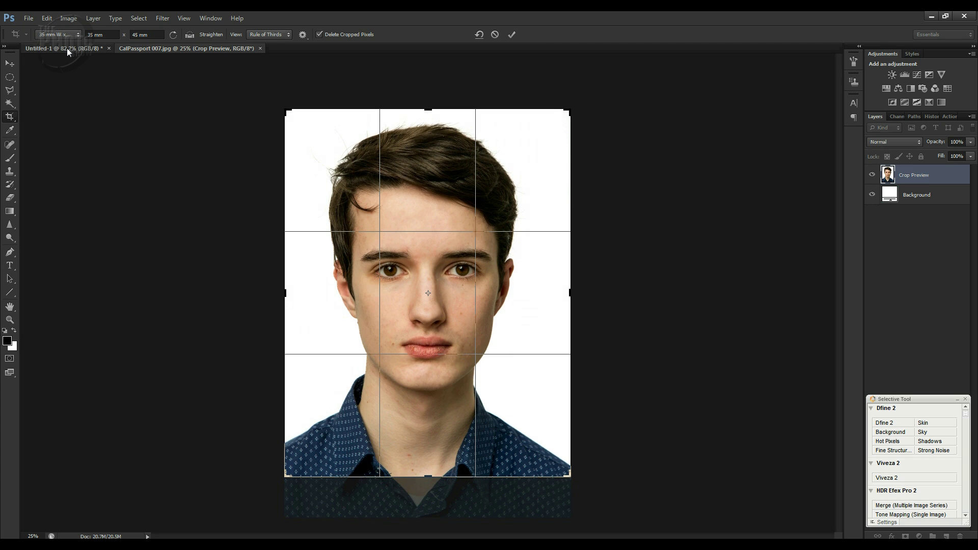
pyautogui.press('z')
# Float the head template in its own window beside the portrait for comparison and minimise it
pyautogui.moveTo(67, 48); pyautogui.dragTo(179, 75)
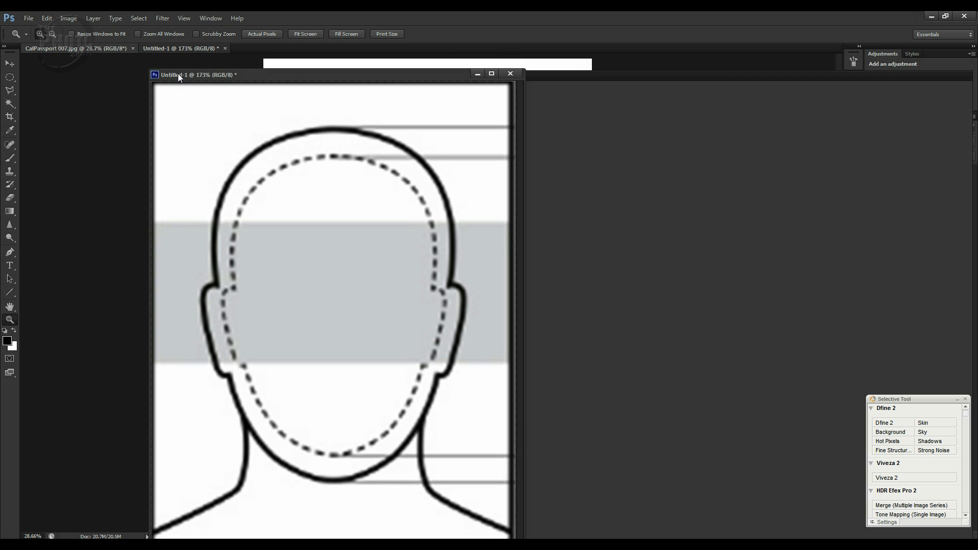
pyautogui.moveTo(396, 74); pyautogui.dragTo(708, 52)
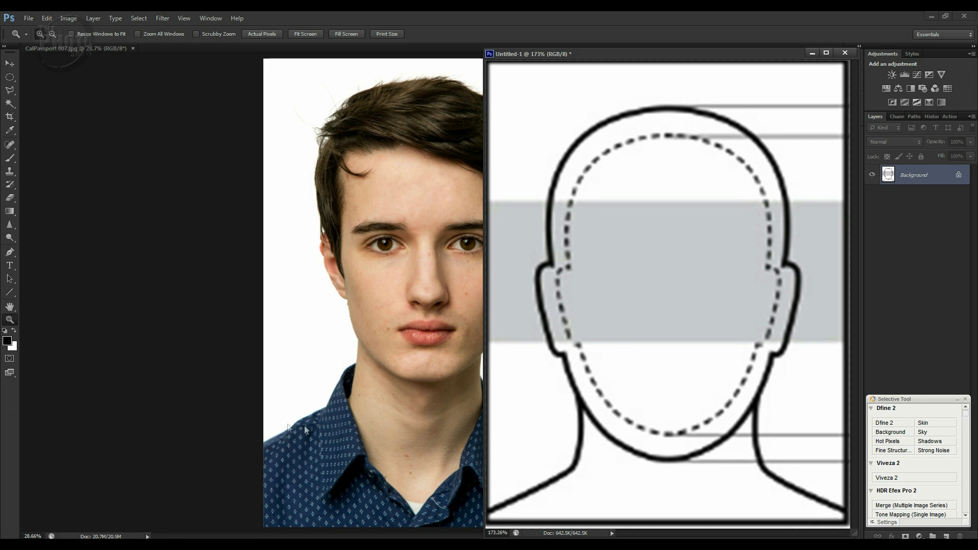
pyautogui.click(813, 53)
# Crop the portrait at 35 x 45 mm, framing the full head and upper shoulders with space above the hair
pyautogui.press('c')
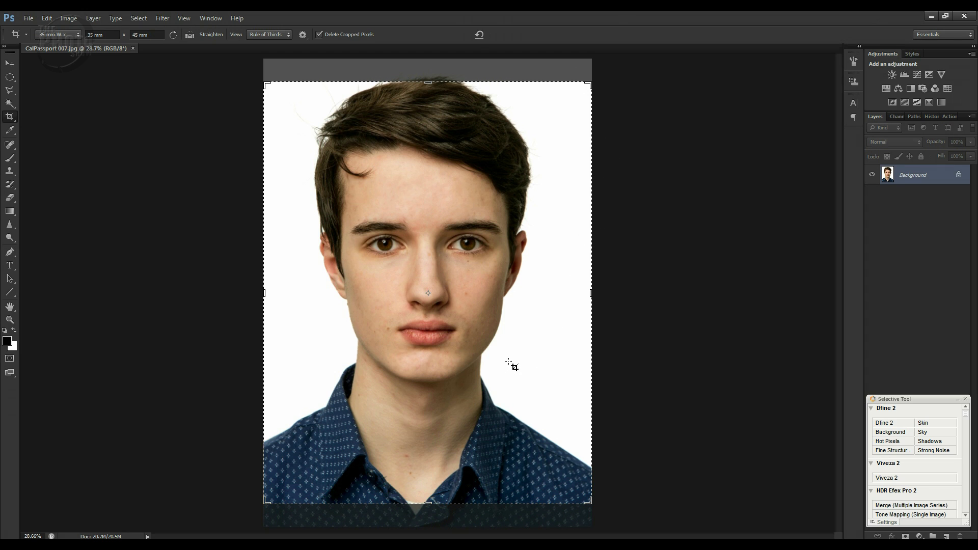
pyautogui.click(463, 336)
pyautogui.moveTo(457, 331); pyautogui.dragTo(455, 352)
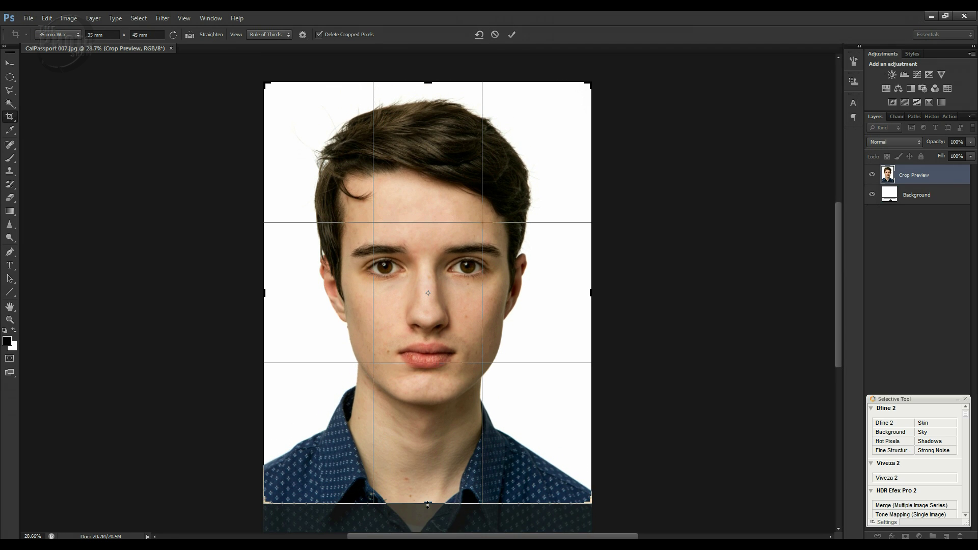
pyautogui.moveTo(428, 505); pyautogui.dragTo(427, 483)
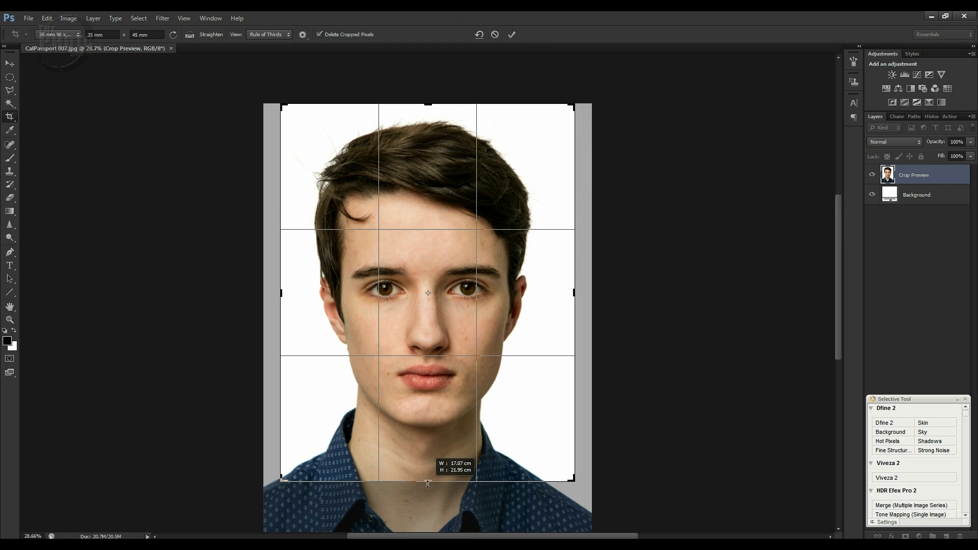
pyautogui.moveTo(451, 445); pyautogui.dragTo(452, 444)
pyautogui.press('Up')
pyautogui.press('Up')
pyautogui.press('Up')
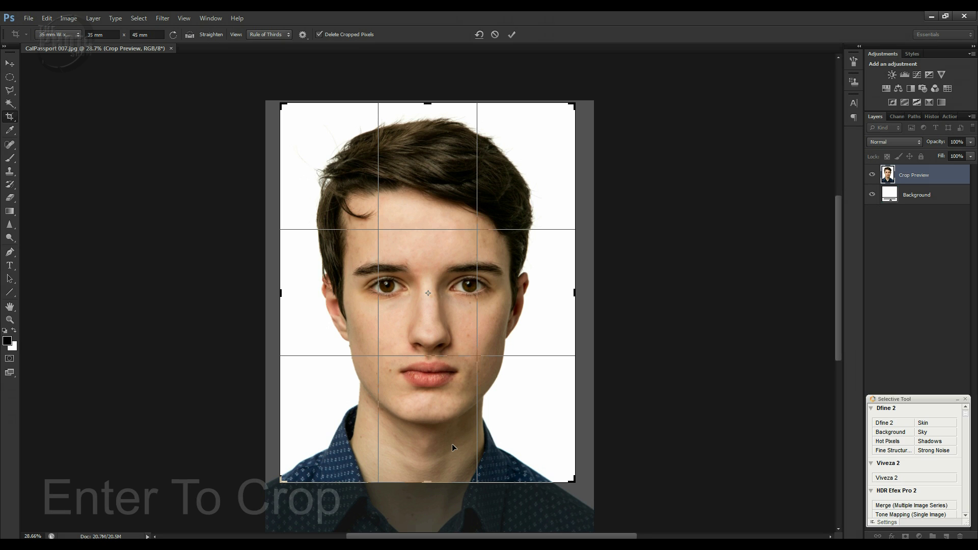
pyautogui.press('Return')
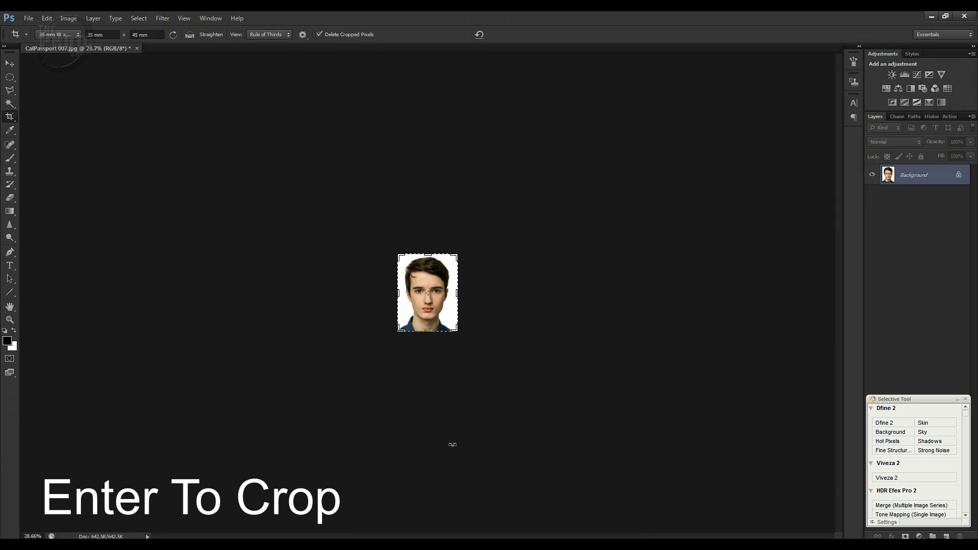
# Copy the head template onto the cropped portrait as a layer, accept the colour profile conversion, and minimise the template window
pyautogui.hotkey('ctrl', '0')
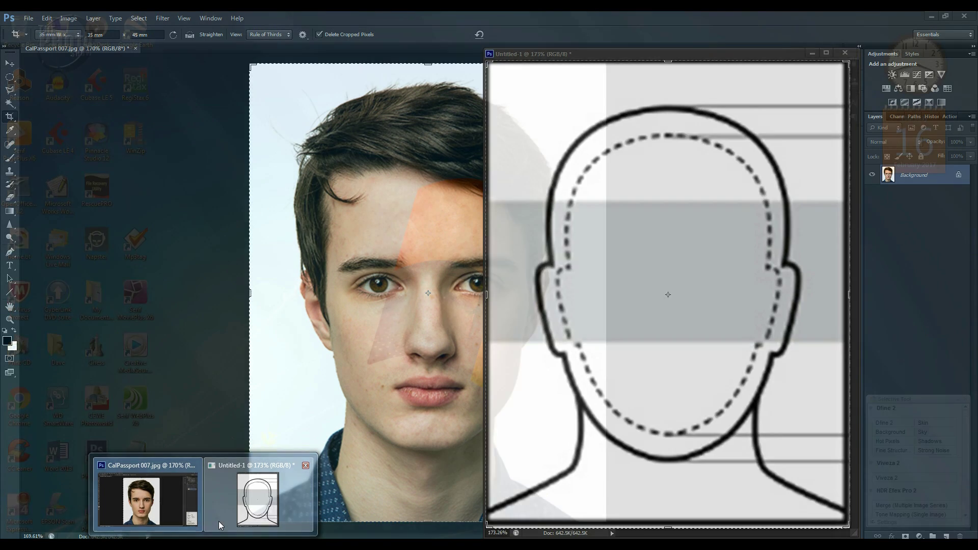
pyautogui.click(219, 521)
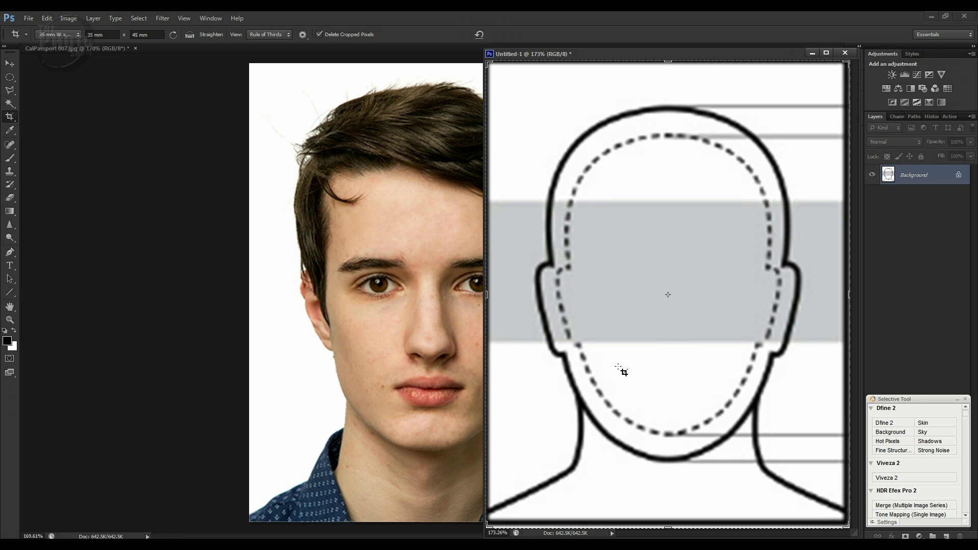
pyautogui.press('v')
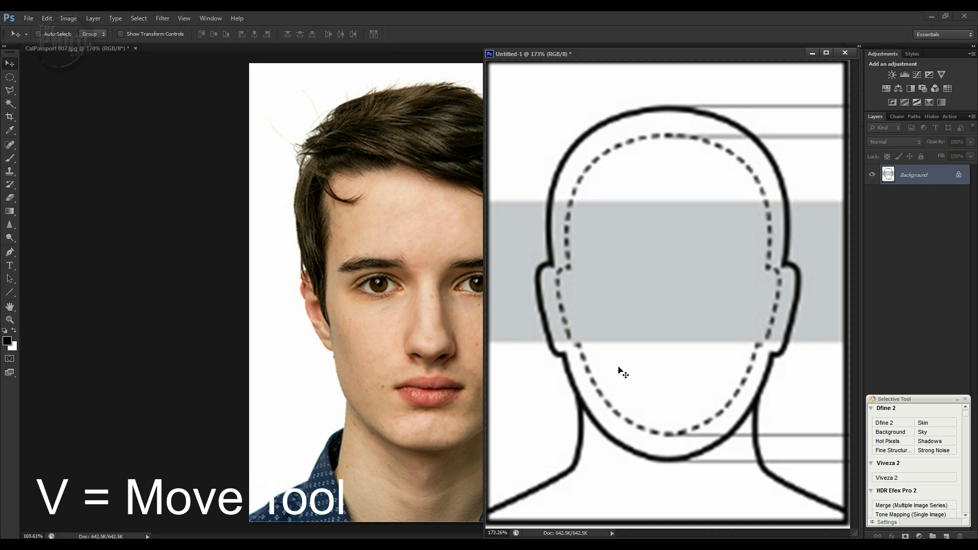
pyautogui.moveTo(647, 332); pyautogui.dragTo(426, 330)
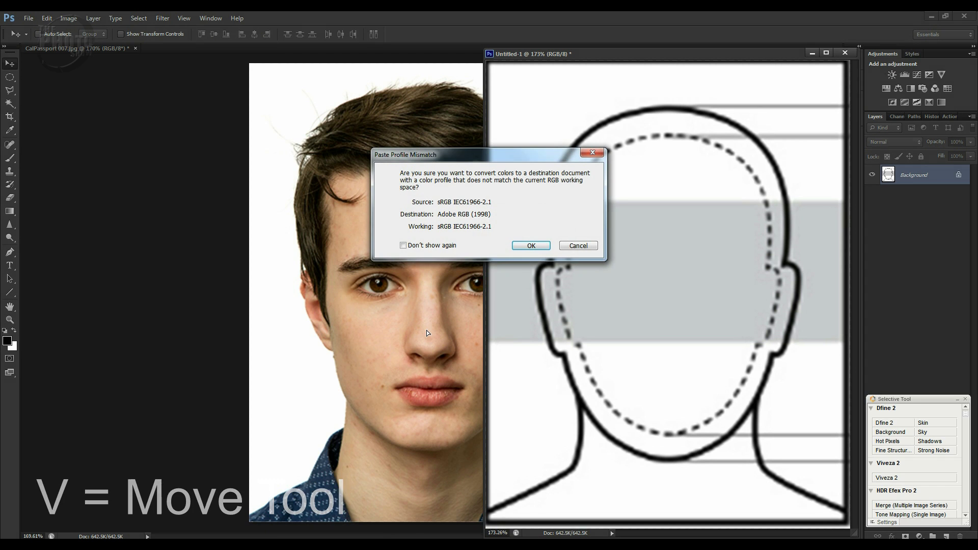
pyautogui.click(538, 247)
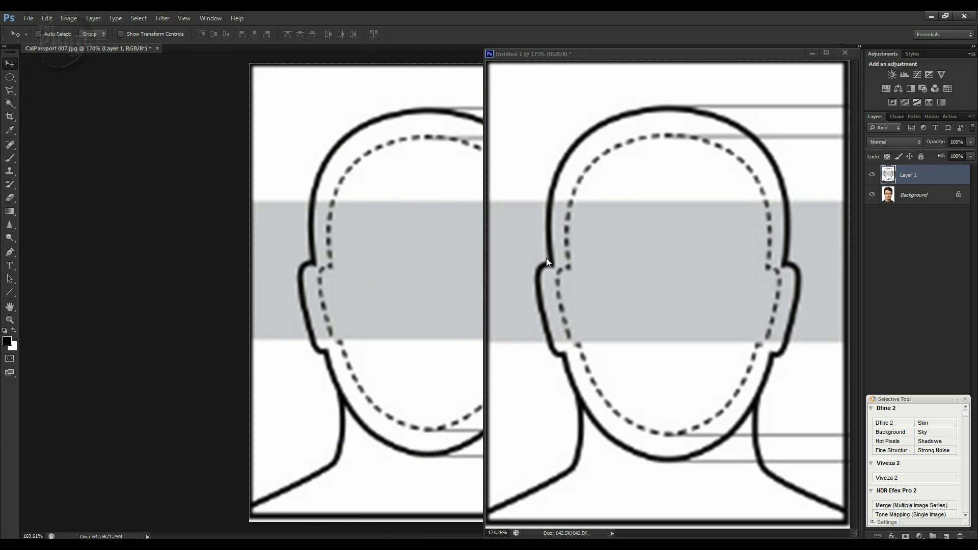
pyautogui.click(815, 54)
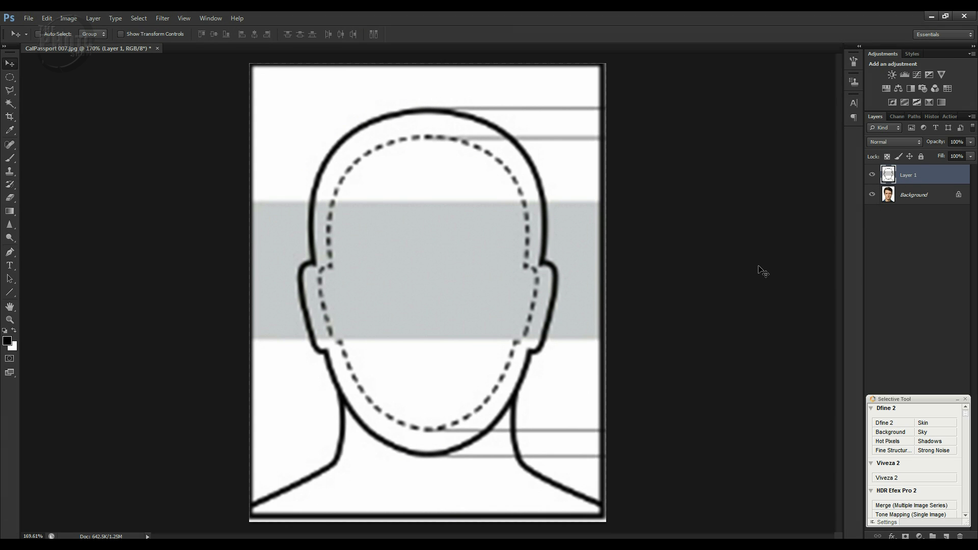
# Lower the template layer's opacity to 56% to check the head against its outlines, and delete the layer
pyautogui.moveTo(939, 146); pyautogui.dragTo(917, 145)
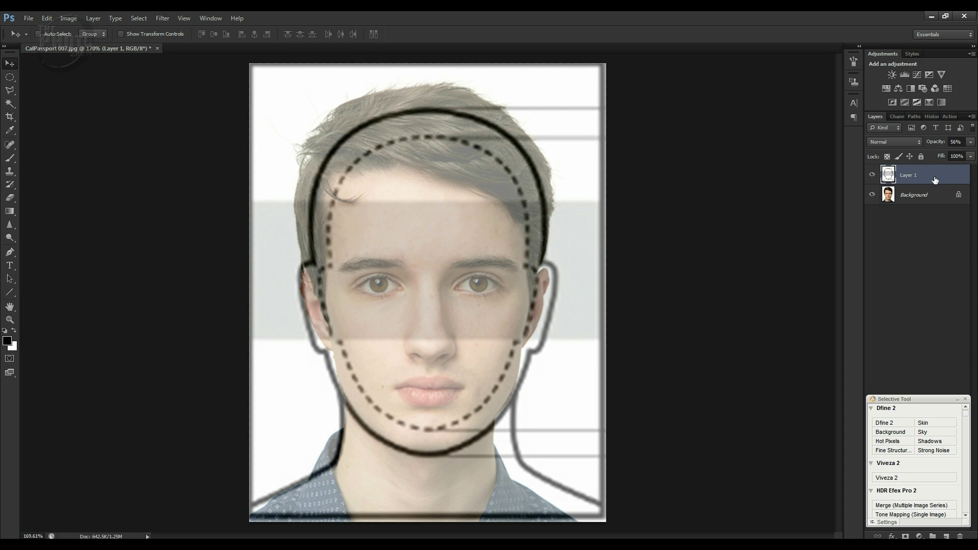
pyautogui.moveTo(936, 184); pyautogui.dragTo(960, 536)
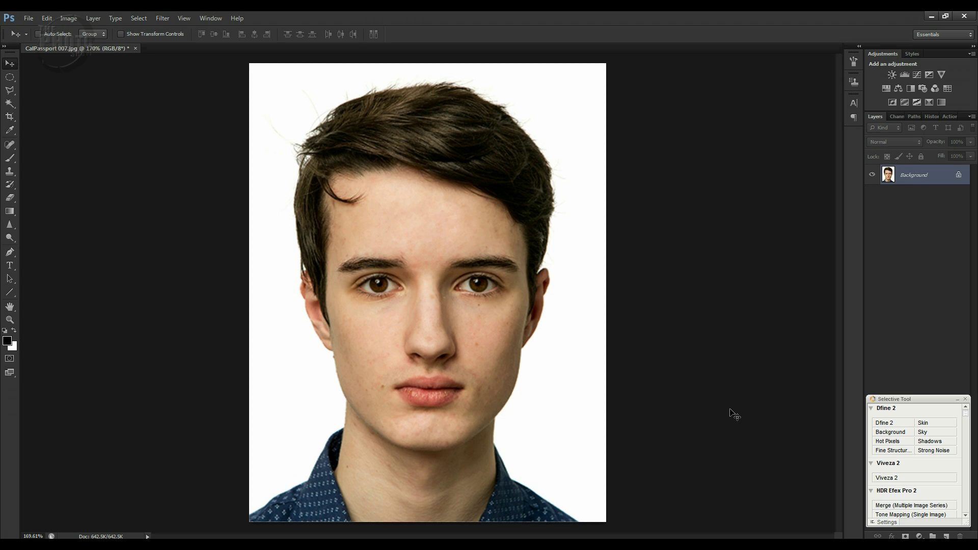
# Create a new blank document from the Photo preset at Portrait, 5 x 7 inches and 300 pixels/inch, with a white background
pyautogui.hotkey('ctrl', 'n')
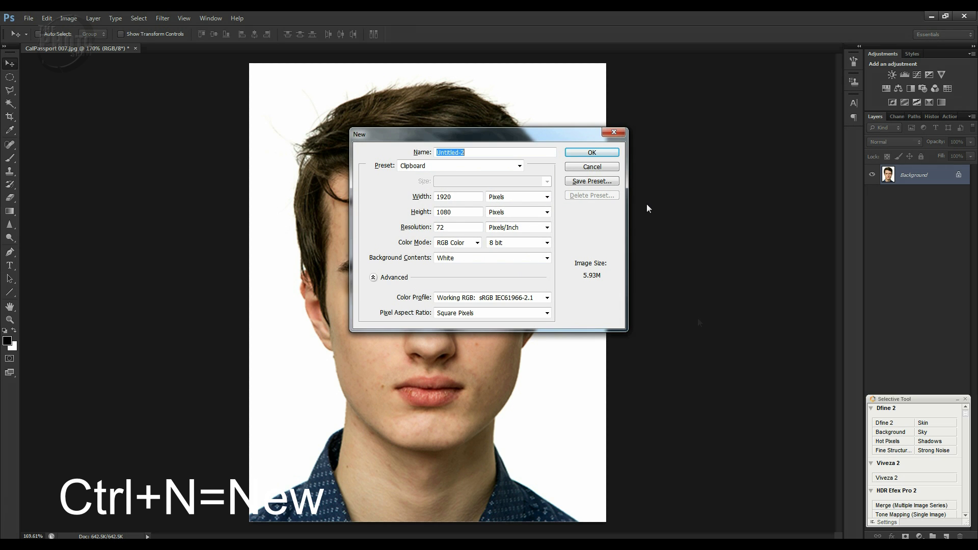
pyautogui.click(520, 167)
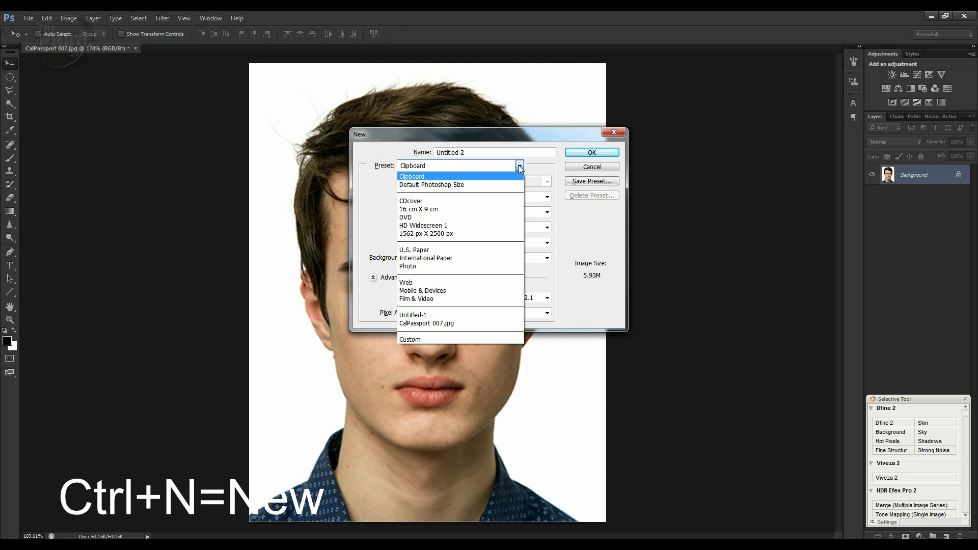
pyautogui.click(411, 266)
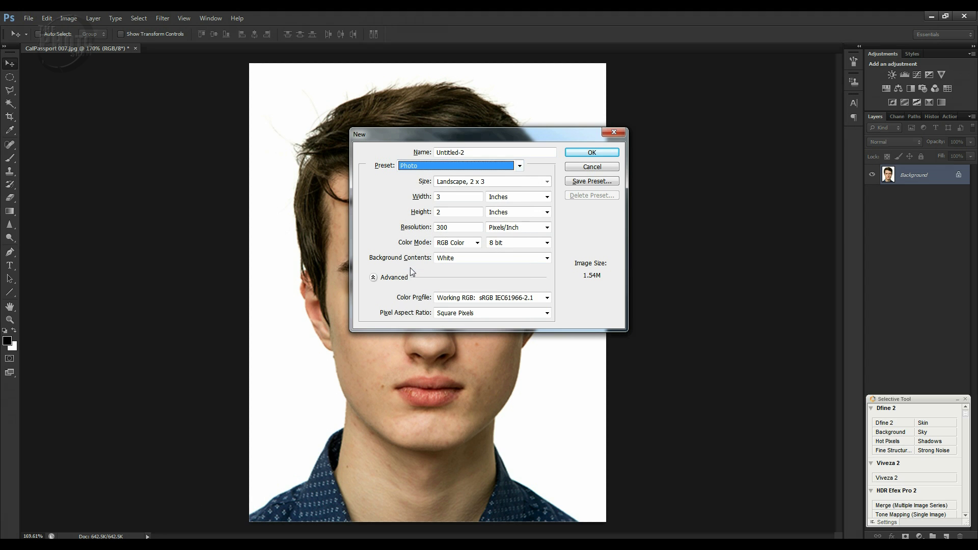
pyautogui.click(548, 182)
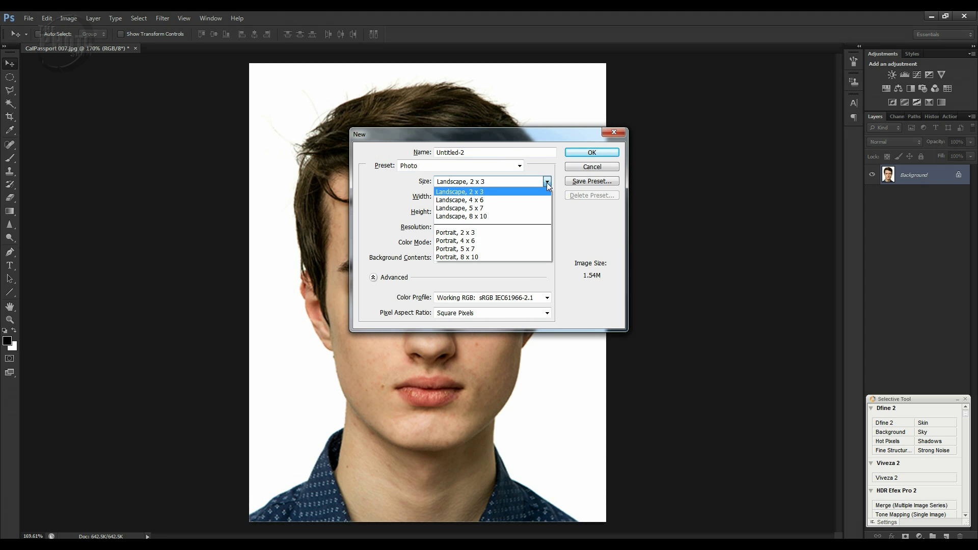
pyautogui.click(475, 250)
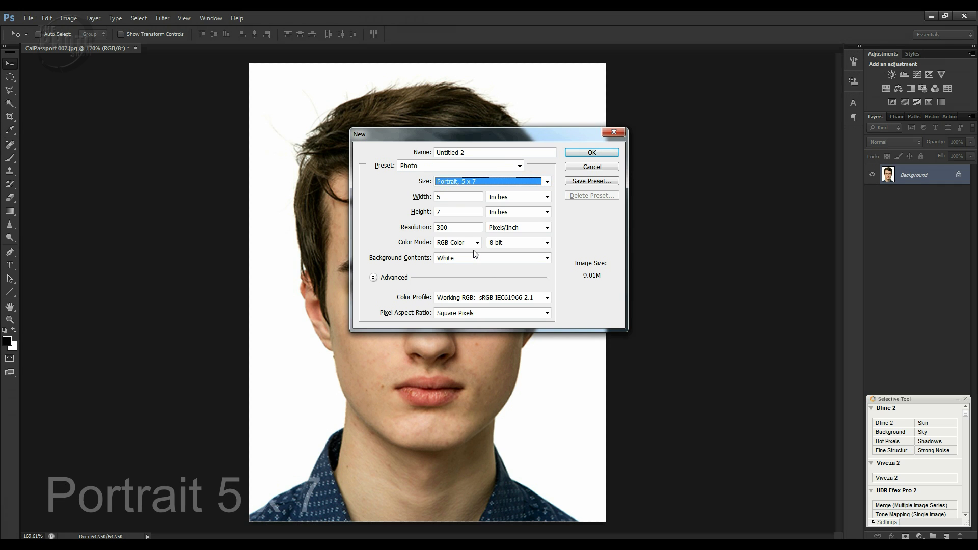
pyautogui.click(592, 152)
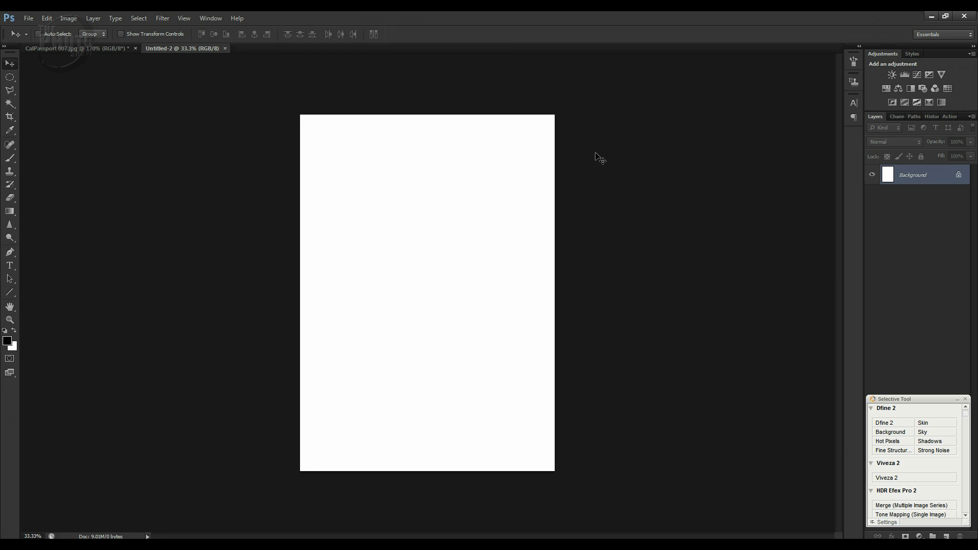
# Float the blank sheet and the cropped portrait in separate windows side by side
pyautogui.moveTo(182, 47); pyautogui.dragTo(684, 109)
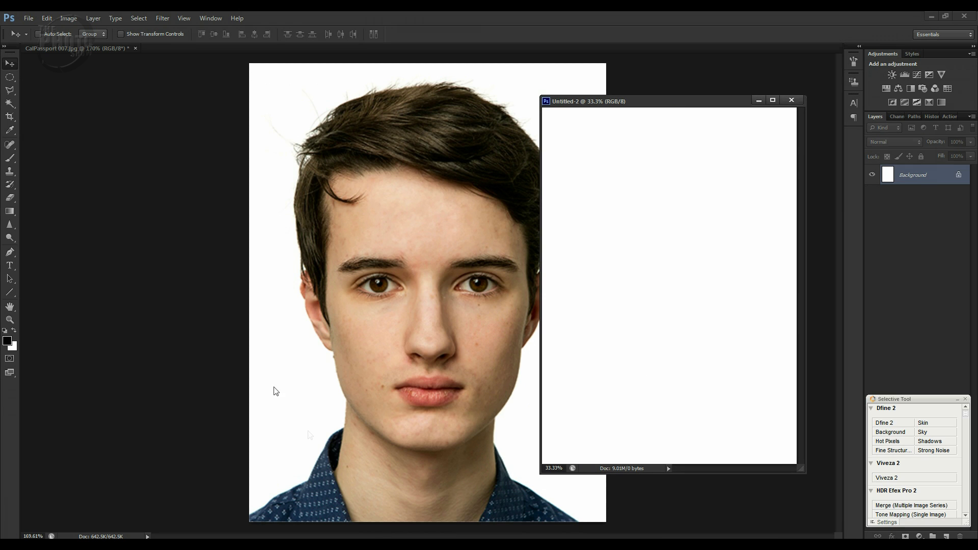
pyautogui.moveTo(108, 51); pyautogui.dragTo(108, 66)
pyautogui.moveTo(260, 73); pyautogui.dragTo(294, 64)
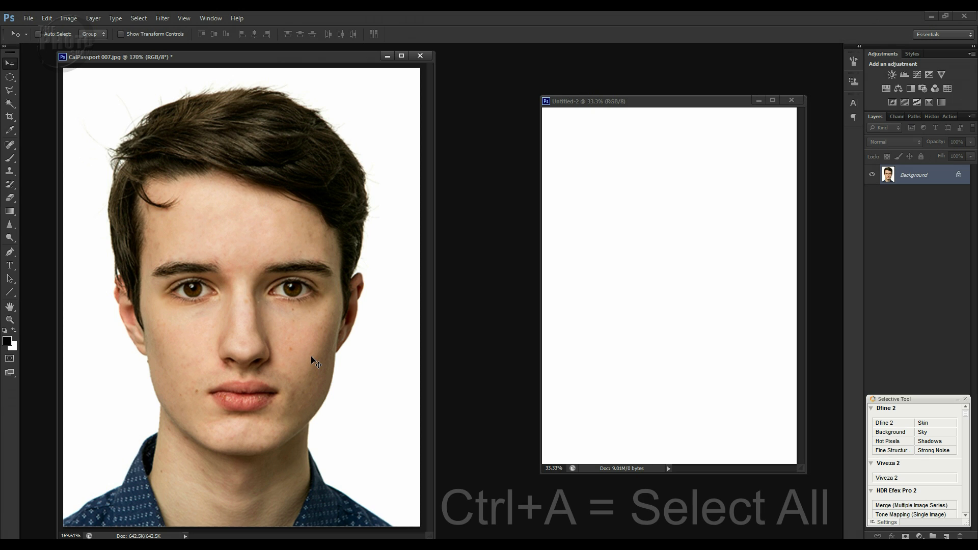
# Outline the whole portrait with a 1 px black stroke at Center location and 100% opacity, and deselect it
pyautogui.hotkey('ctrl', 'a')
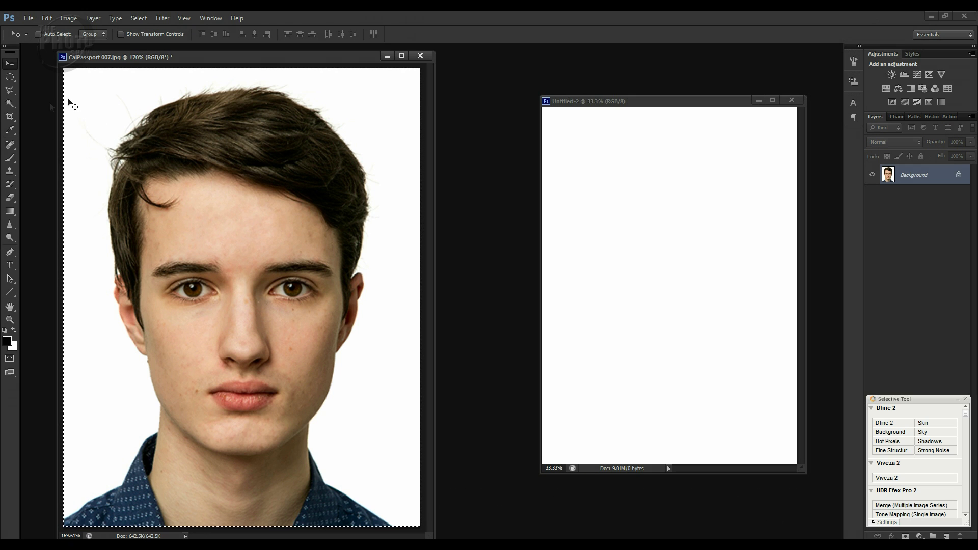
pyautogui.click(46, 18)
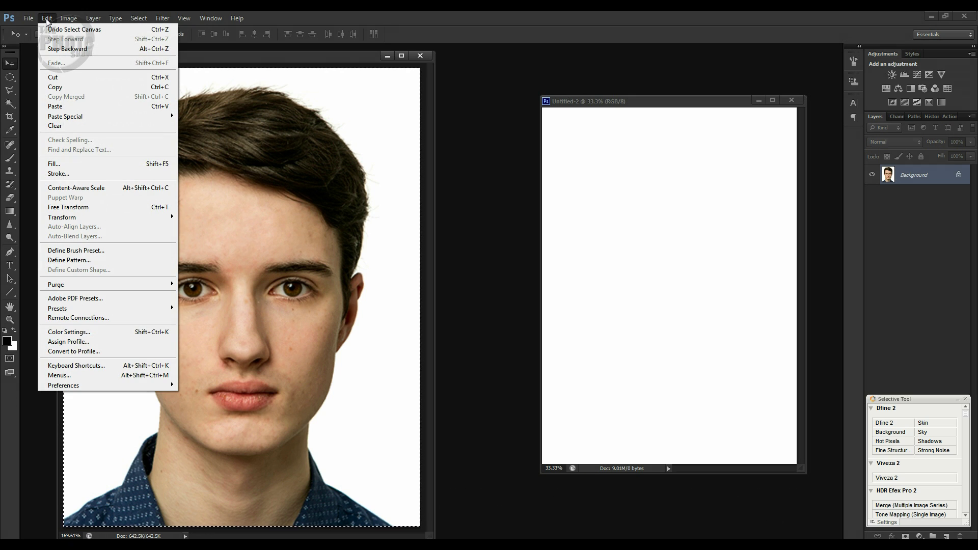
pyautogui.click(57, 175)
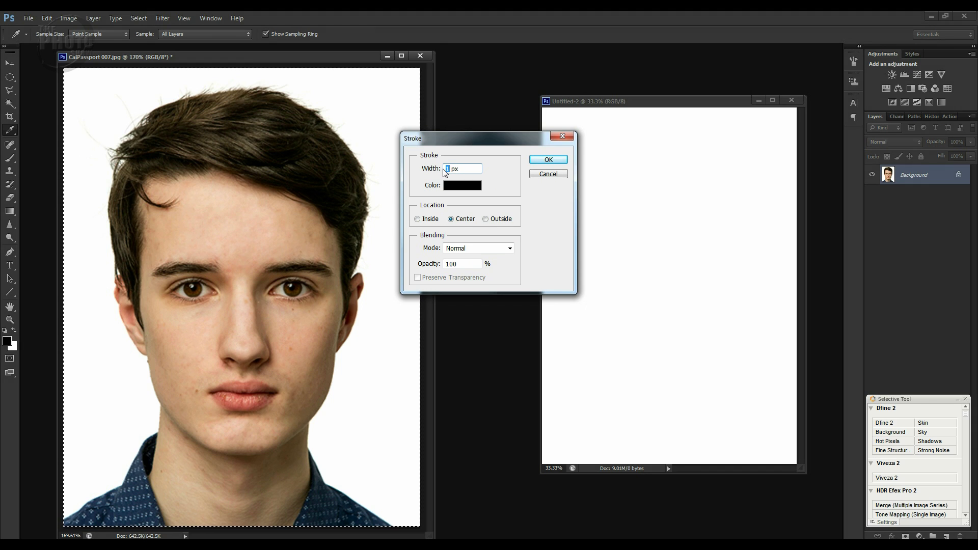
pyautogui.click(447, 170)
pyautogui.click(462, 191)
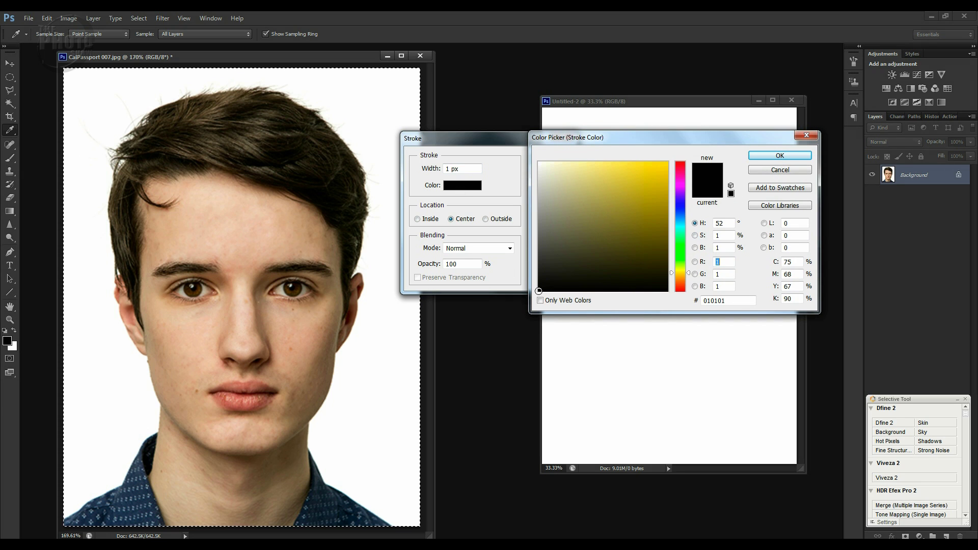
pyautogui.click(775, 156)
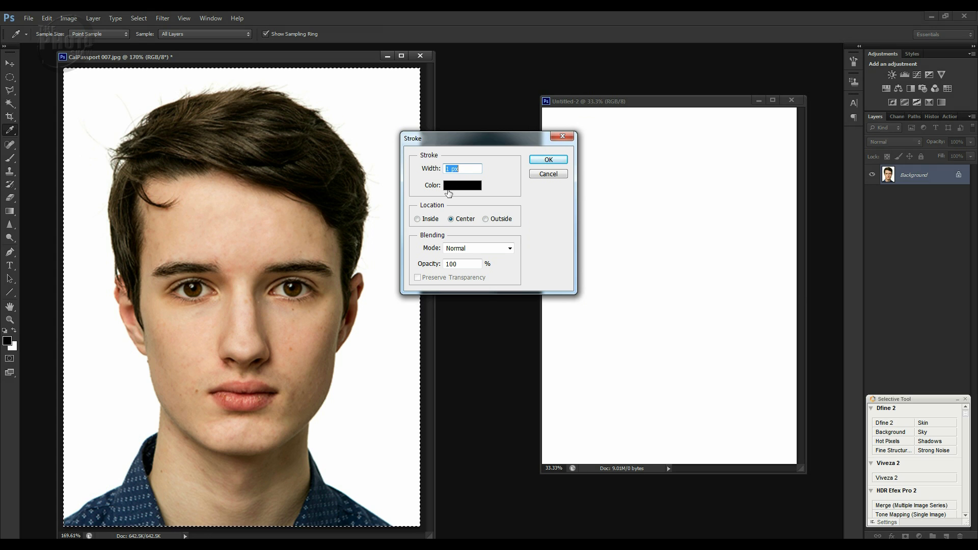
pyautogui.click(549, 160)
pyautogui.press('v')
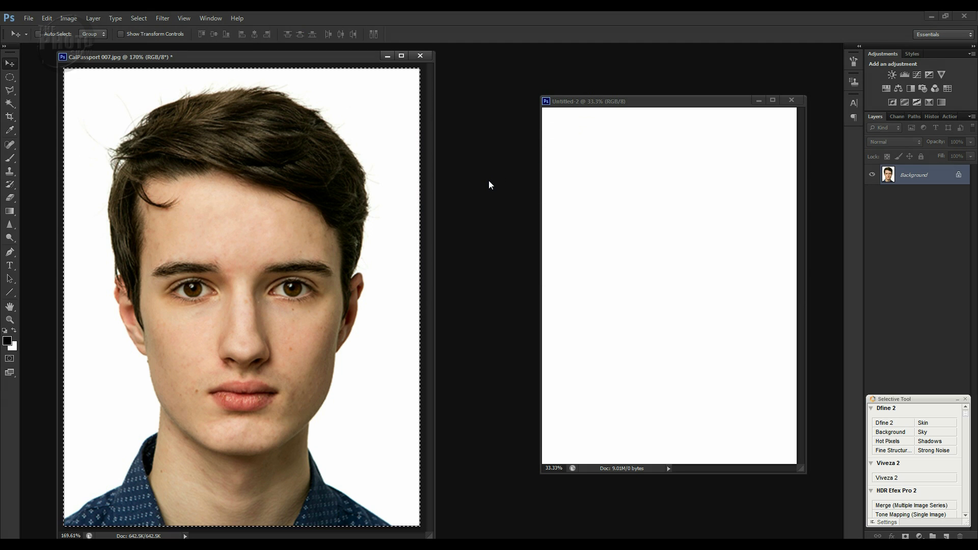
pyautogui.hotkey('ctrl', 'd')
# Bring the blank sheet closer to the portrait and copy the portrait into the sheet's upper-left corner with the Move tool
pyautogui.moveTo(664, 105); pyautogui.dragTo(599, 102)
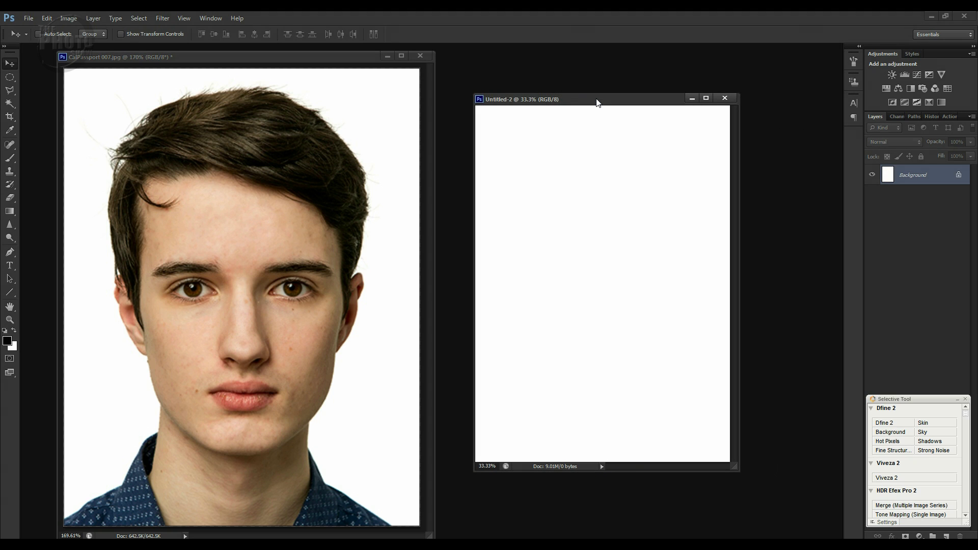
pyautogui.click(268, 307)
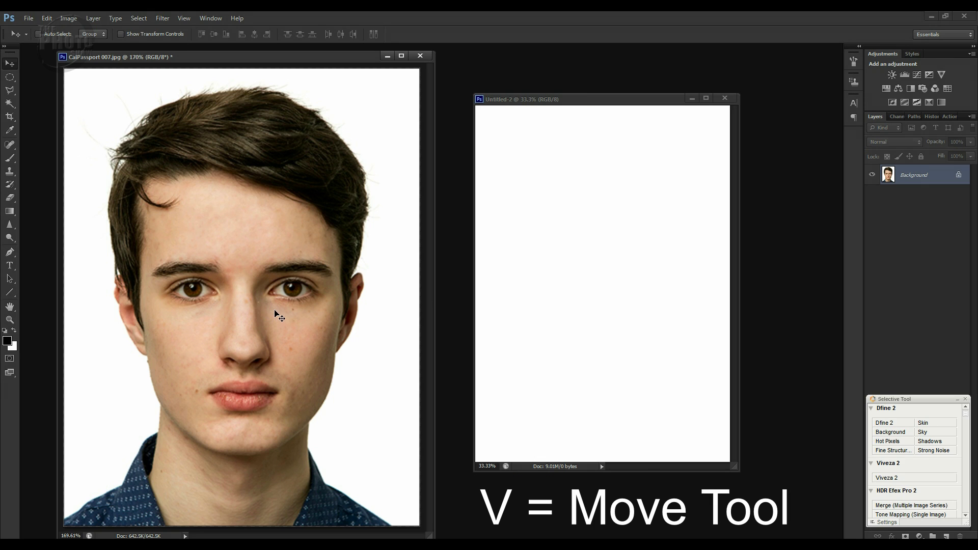
pyautogui.moveTo(273, 312); pyautogui.dragTo(530, 181)
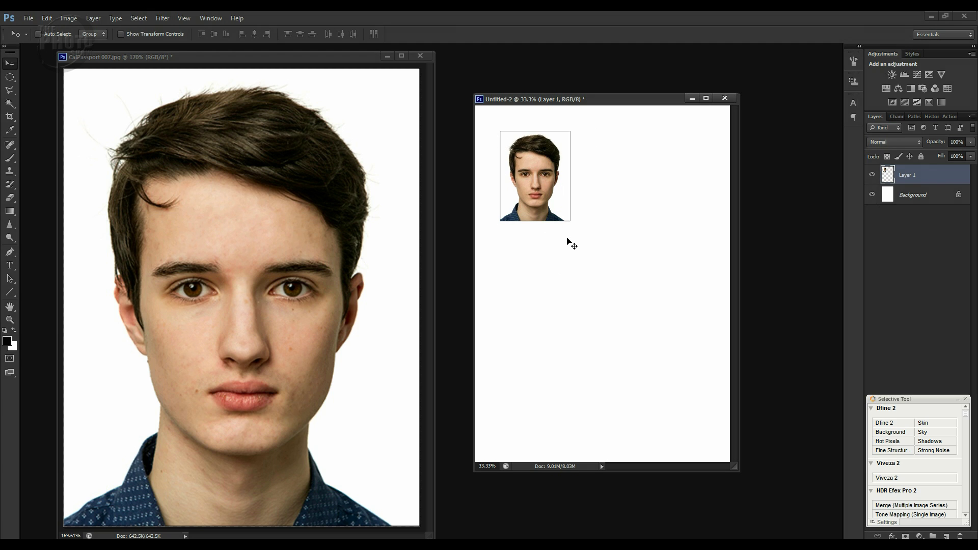
# Duplicate the photo layer twice to form a row of three, and merge the row into one layer with the background hidden
pyautogui.hotkey('ctrl', 'j')
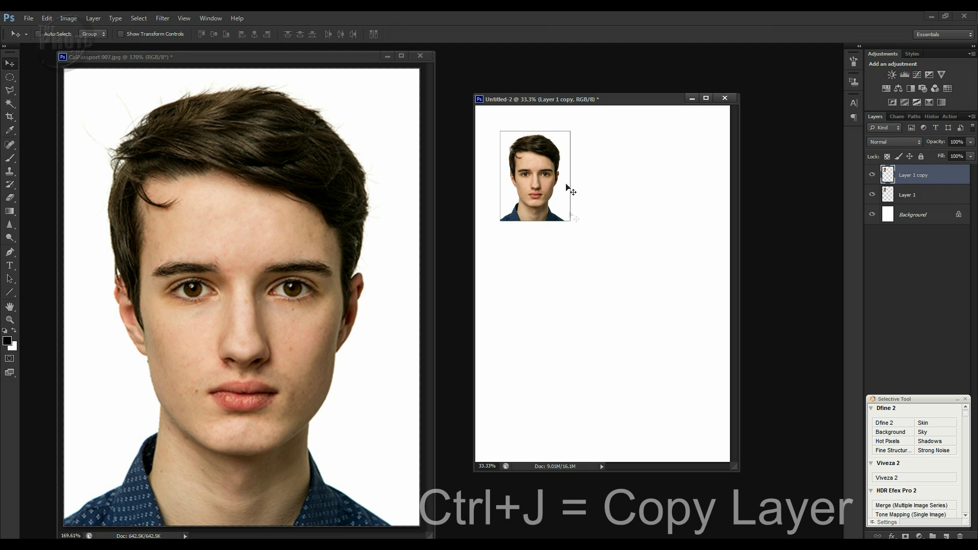
pyautogui.moveTo(552, 187); pyautogui.dragTo(615, 189)
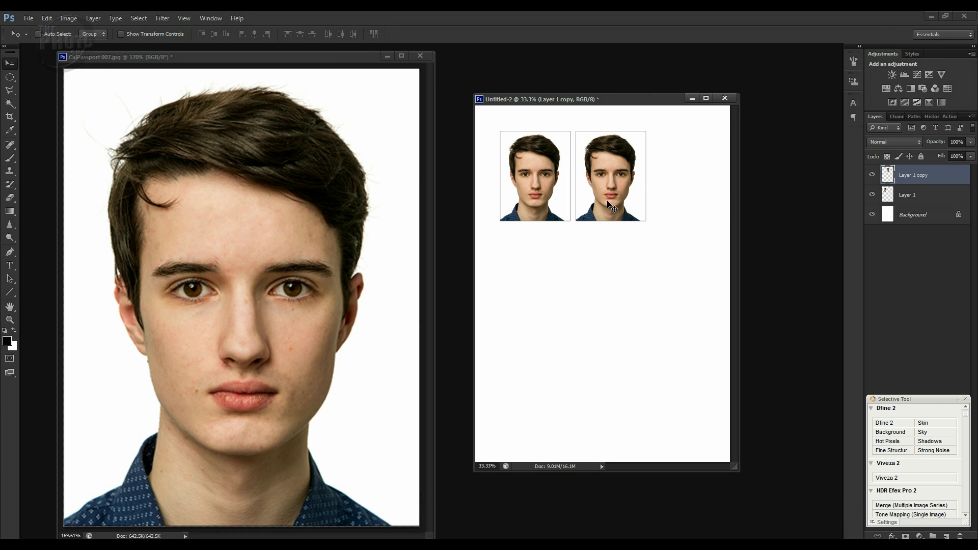
pyautogui.hotkey('ctrl', 'j')
pyautogui.moveTo(631, 197); pyautogui.dragTo(693, 194)
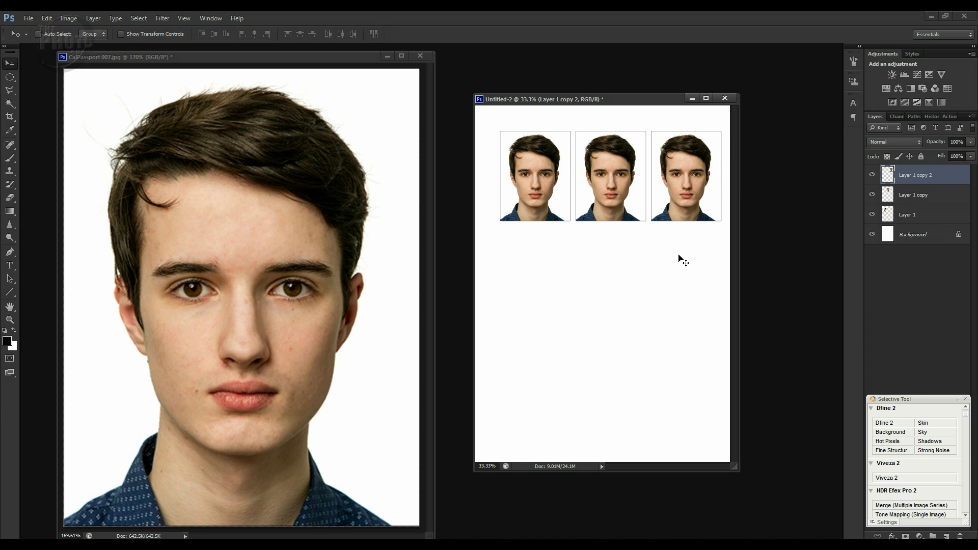
pyautogui.click(872, 235)
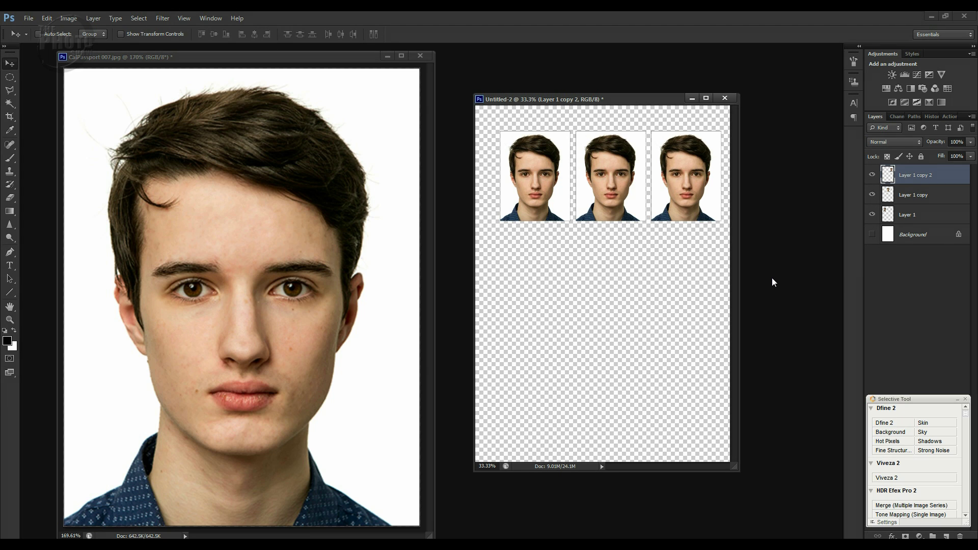
pyautogui.hotkey('shift', 'ctrl', 'e')
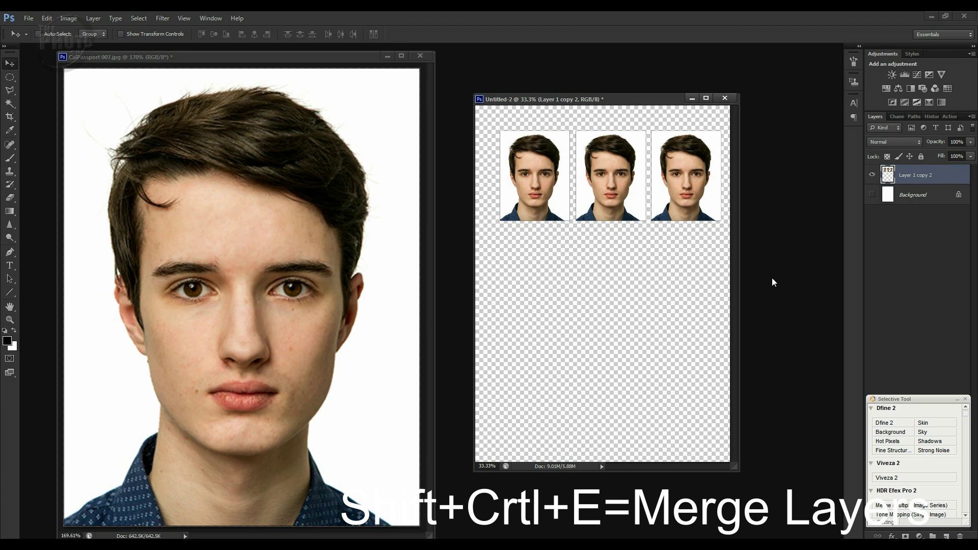
# Duplicate the merged row twice and place the copies below it to build a three-by-three grid of photos
pyautogui.hotkey('ctrl', 'j')
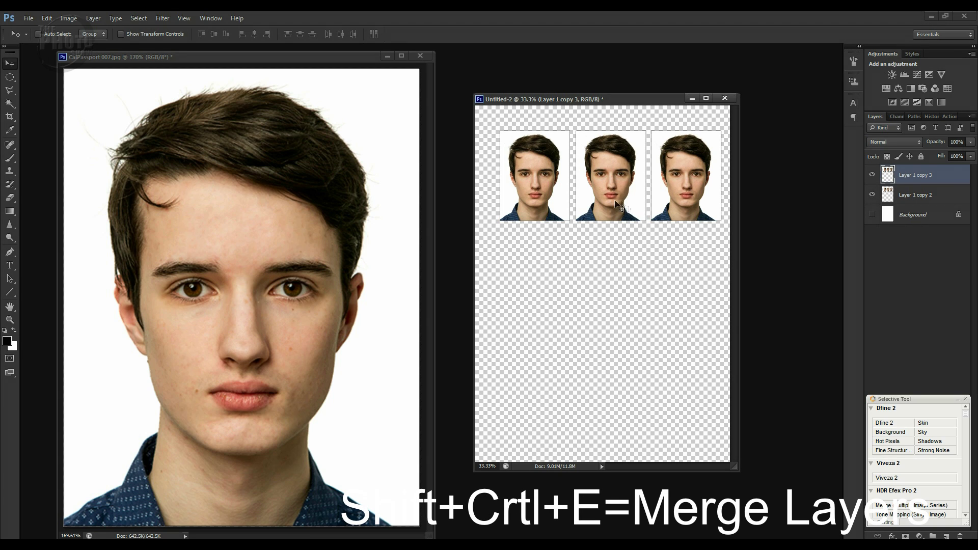
pyautogui.moveTo(604, 204); pyautogui.dragTo(609, 372)
pyautogui.hotkey('ctrl', 'j')
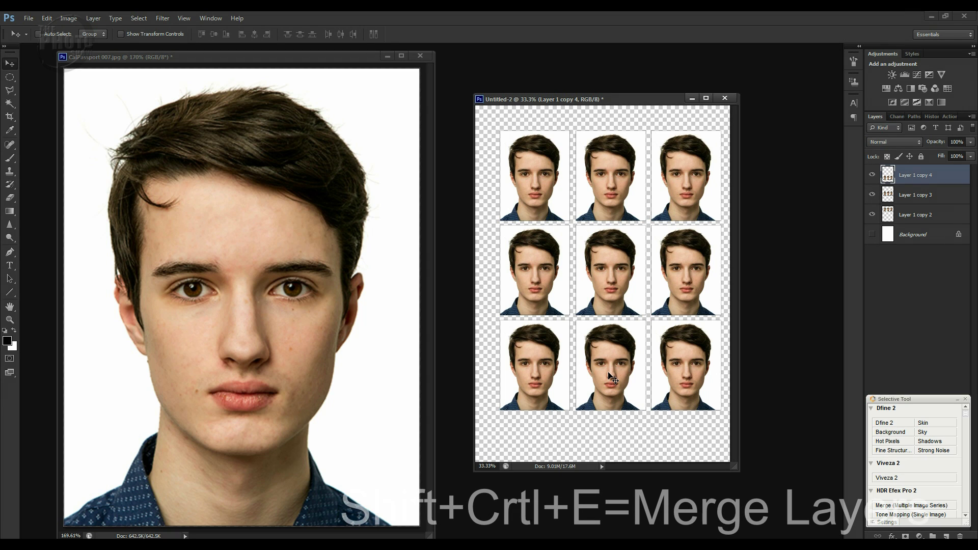
# Merge the three rows into one layer, show the background again, and merge the grid onto it after centring it on the sheet
pyautogui.hotkey('ctrl', 'shift', 'e')
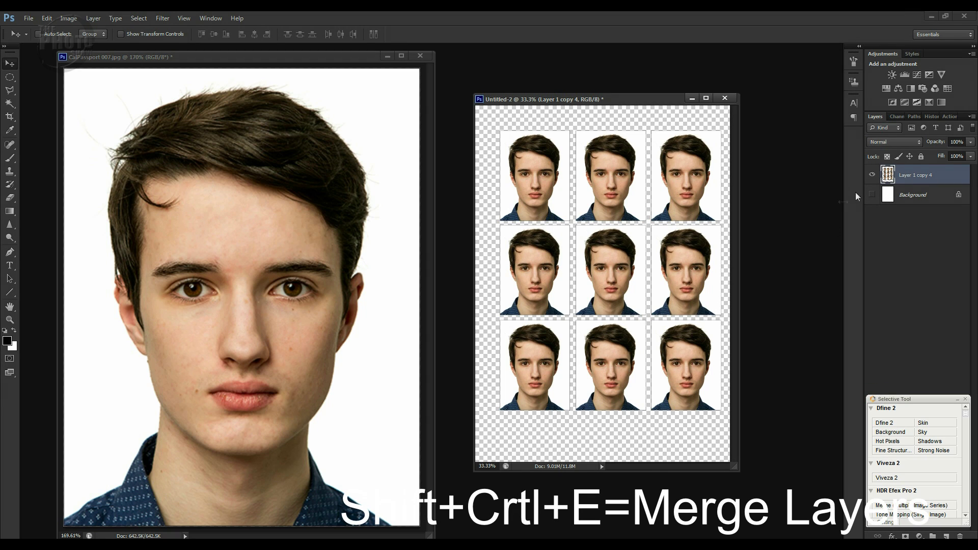
pyautogui.click(872, 196)
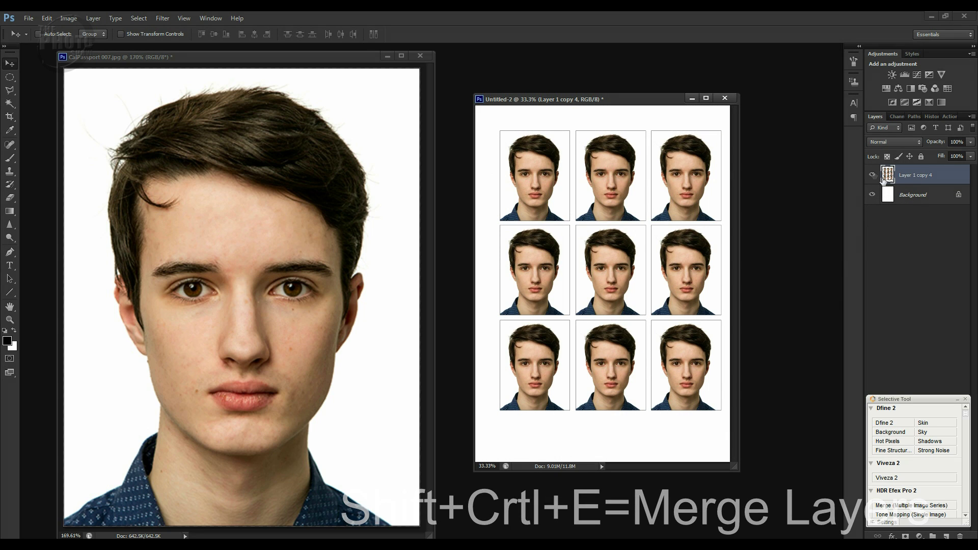
pyautogui.moveTo(605, 261)
pyautogui.mouseDown()
pyautogui.moveTo(606, 275)
pyautogui.moveTo(615, 258)
pyautogui.moveTo(609, 271)
pyautogui.mouseUp()
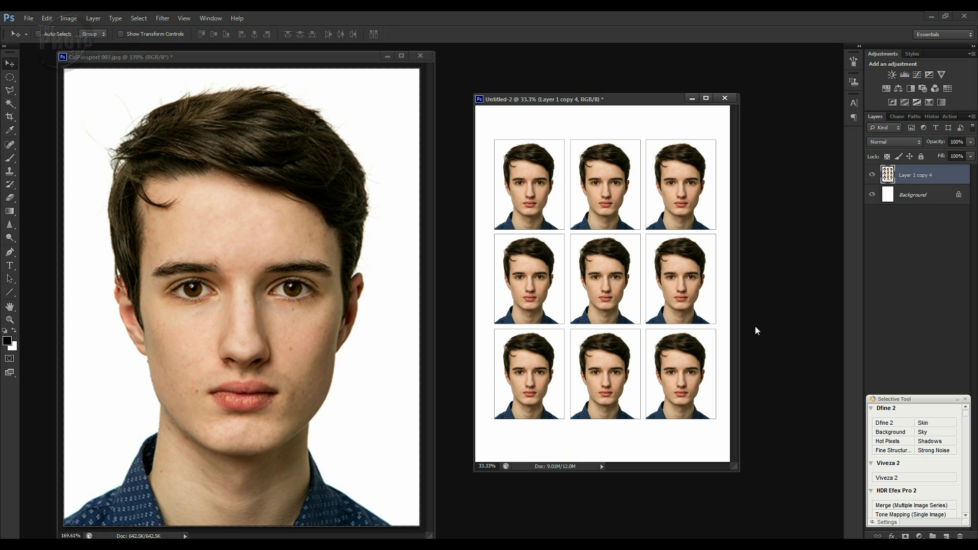
pyautogui.hotkey('ctrl', 'e')
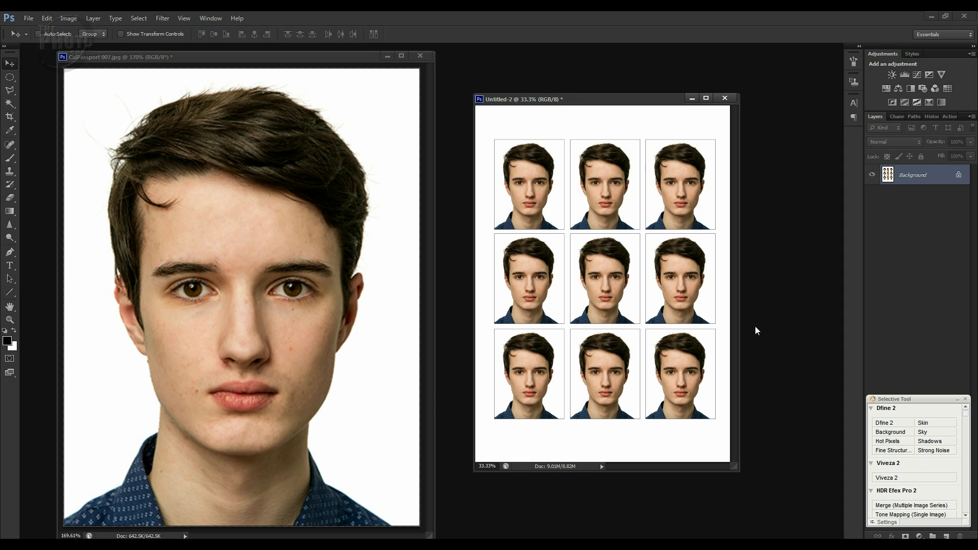
# Save the photo sheet as a JPEG named CalPassport 5x7 in the Cal'sPassport folder at quality 10, Baseline ("Standard")
pyautogui.hotkey('ctrl', 'shift', 's')
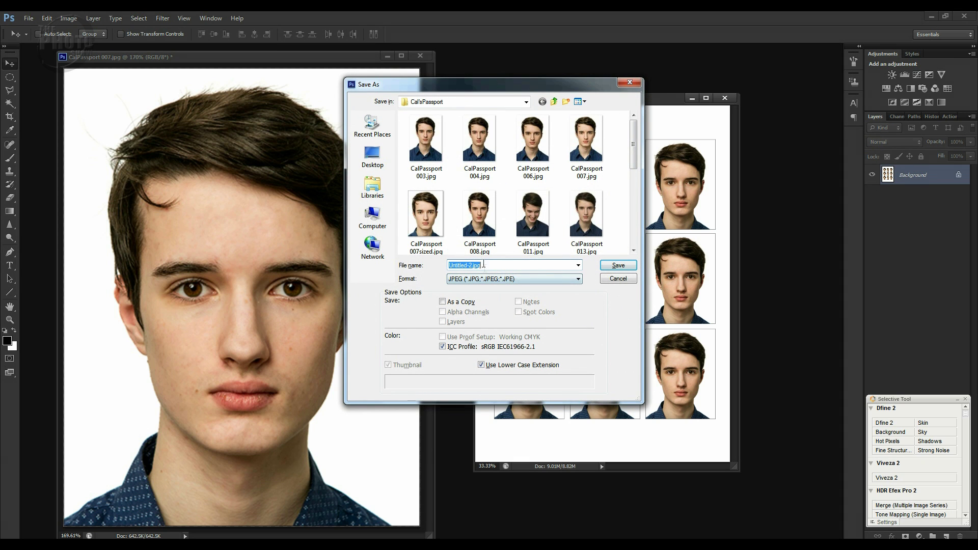
pyautogui.write('CalPass')
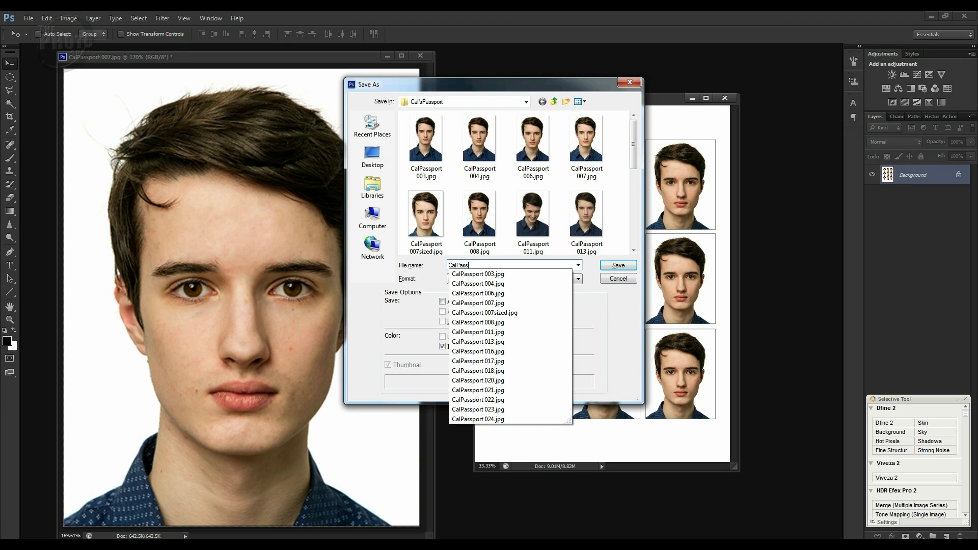
pyautogui.write('port 5x7')
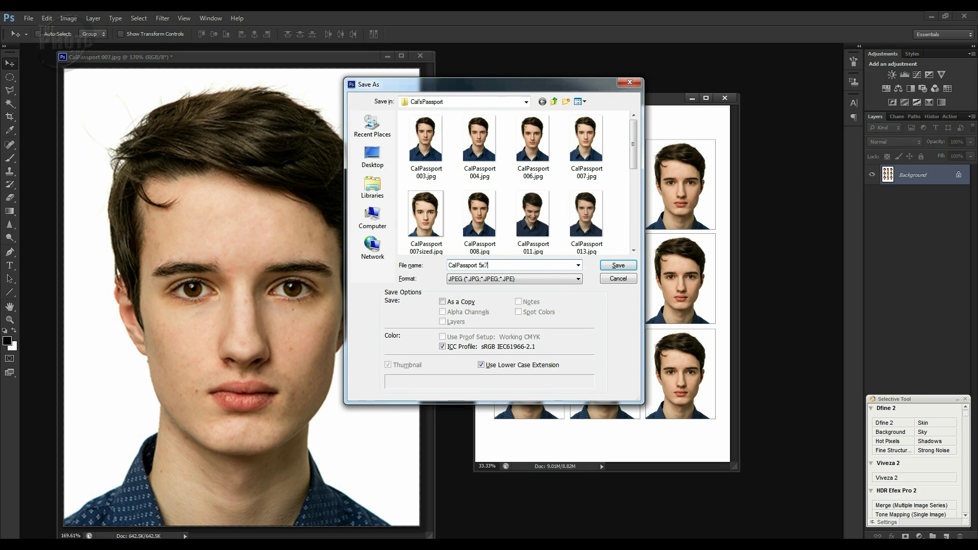
pyautogui.click(617, 266)
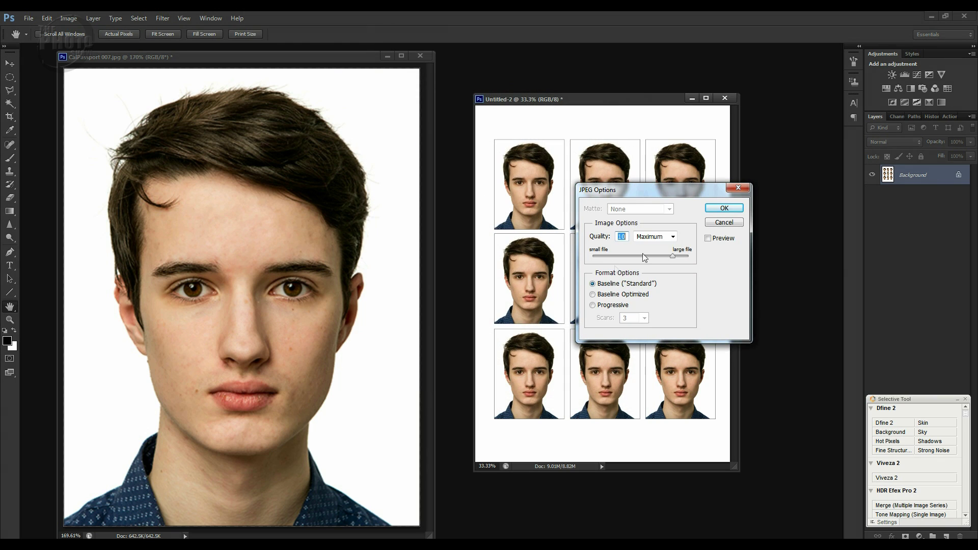
pyautogui.click(733, 210)
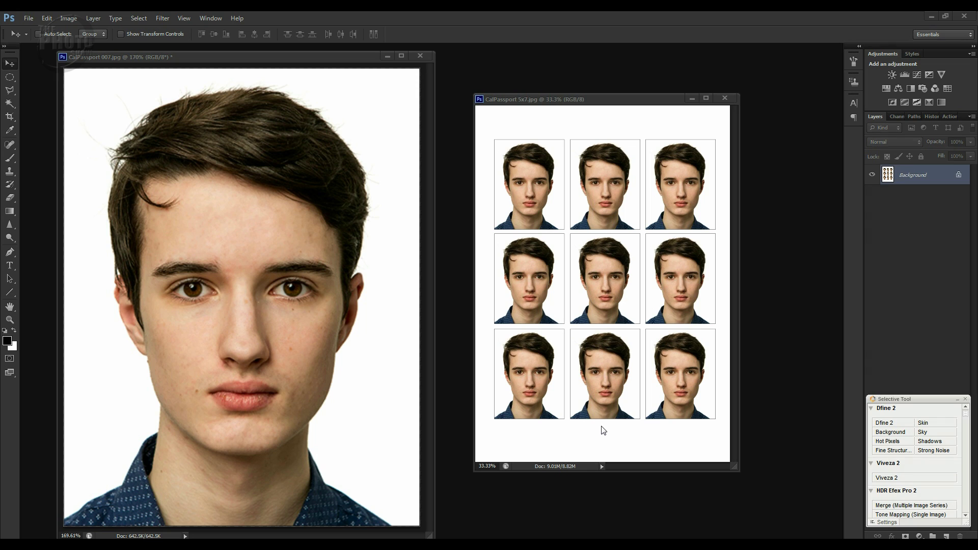
# Close the CalPassport 007.jpg portrait without saving its changes
pyautogui.click(421, 55)
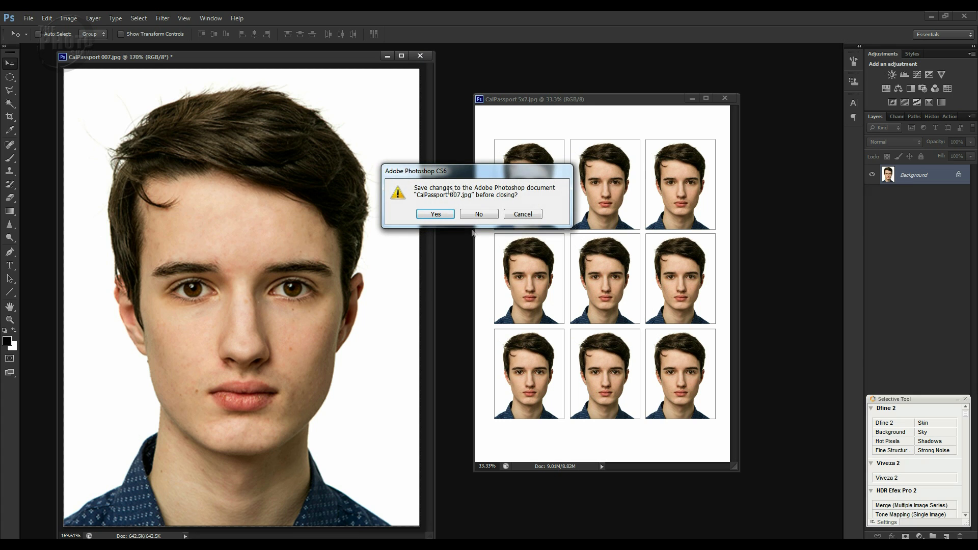
pyautogui.click(474, 215)
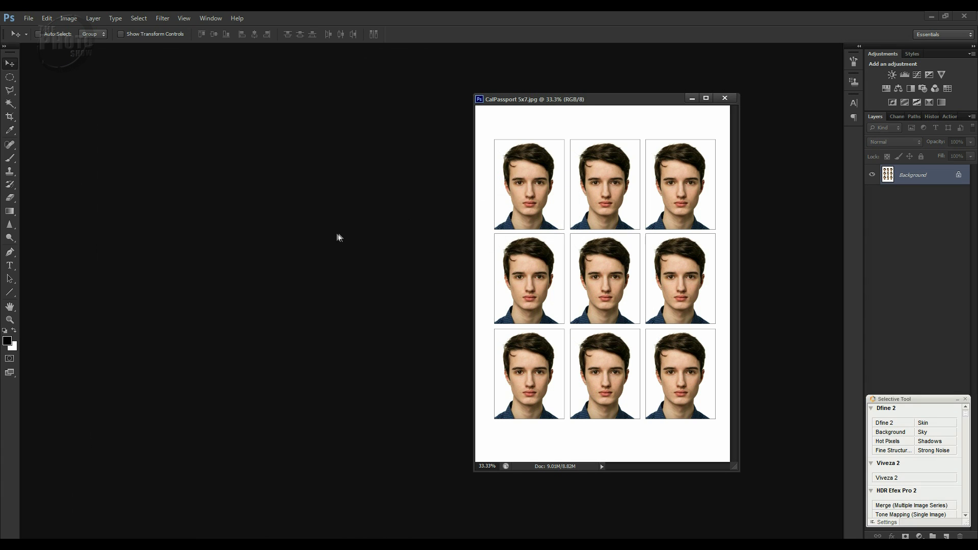
# Create a new blank document from the International Paper preset at A4 size, 300 pixels/inch, with a white background
pyautogui.moveTo(622, 98); pyautogui.dragTo(221, 89)
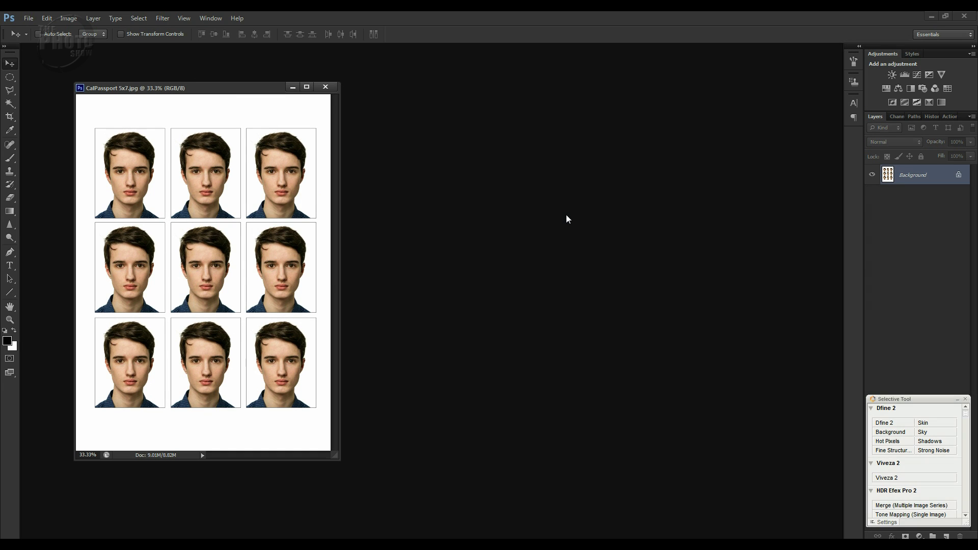
pyautogui.hotkey('ctrl', 'n')
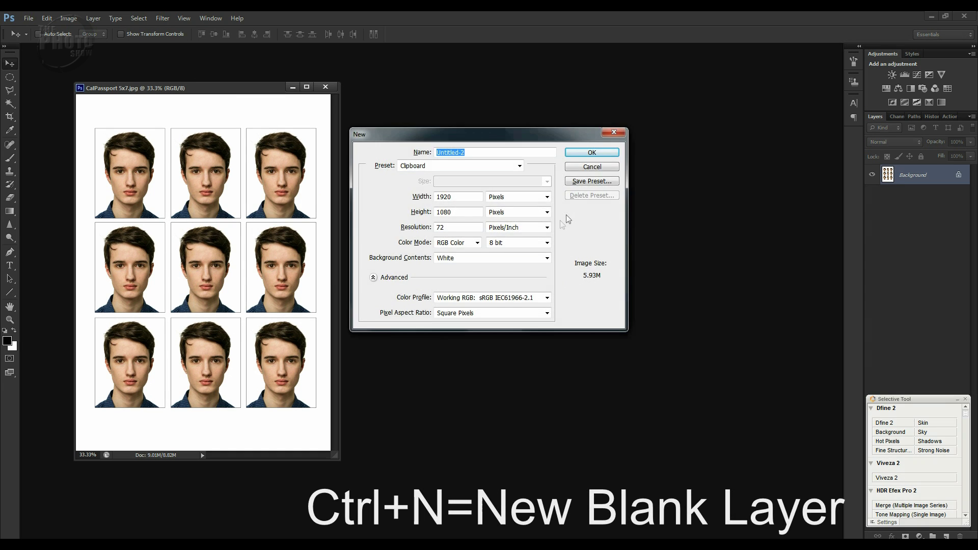
pyautogui.click(520, 166)
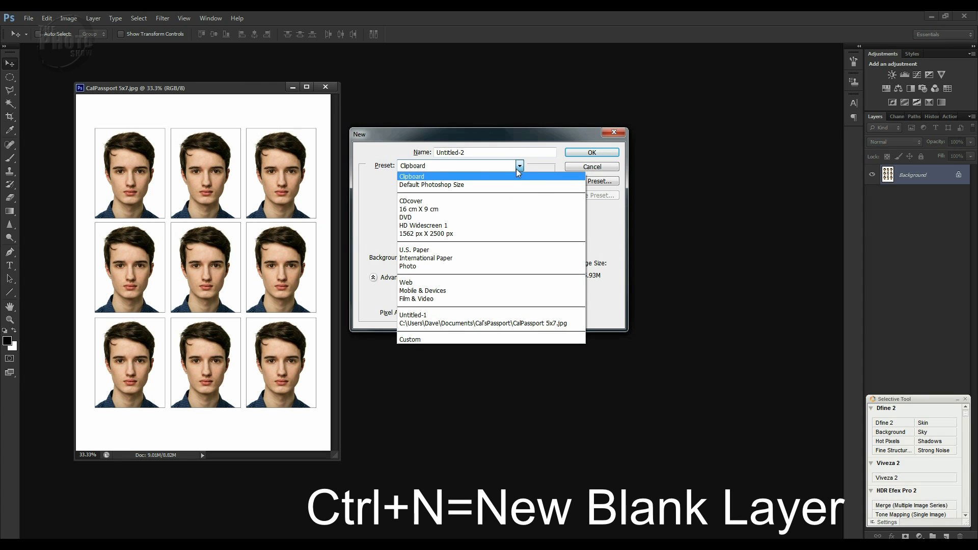
pyautogui.click(465, 259)
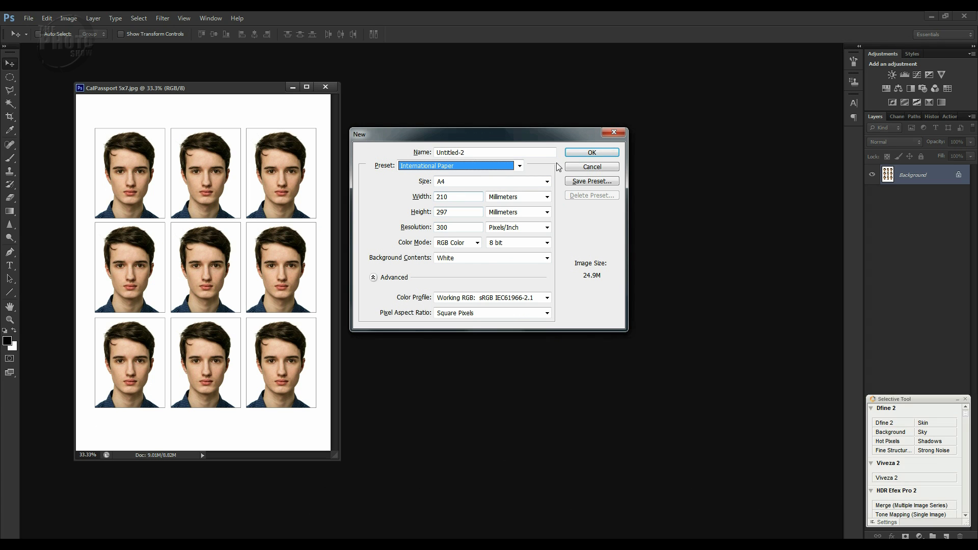
pyautogui.click(593, 152)
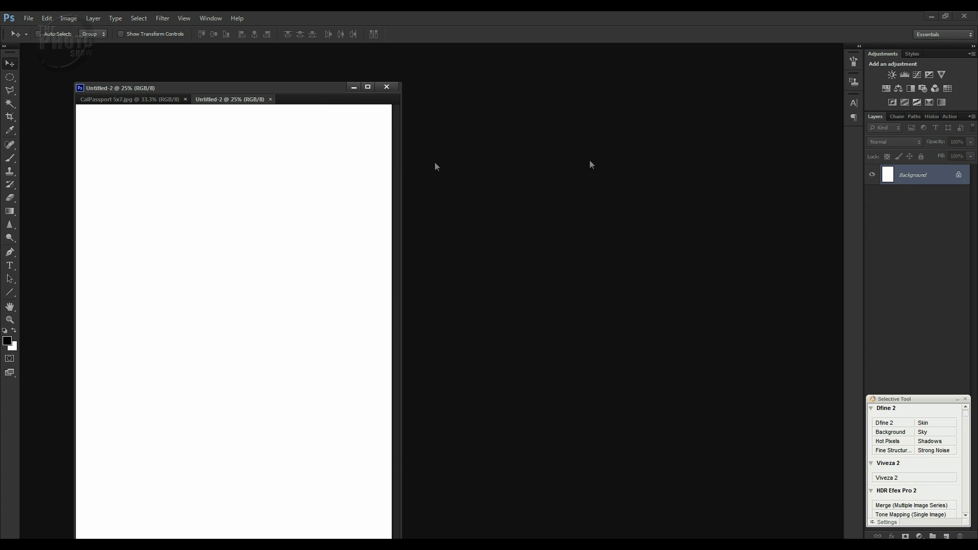
# Set the blank A4 page beside the 5x7 sheet, rotate it to landscape and copy the nine-photo sheet onto it
pyautogui.moveTo(250, 100); pyautogui.dragTo(499, 69)
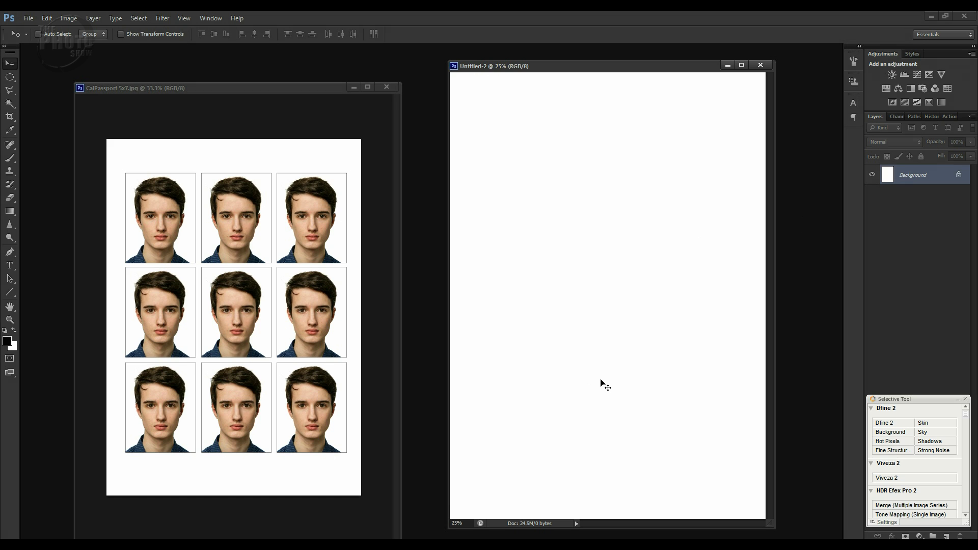
pyautogui.hotkey('ctrl', 'alt', 'r')
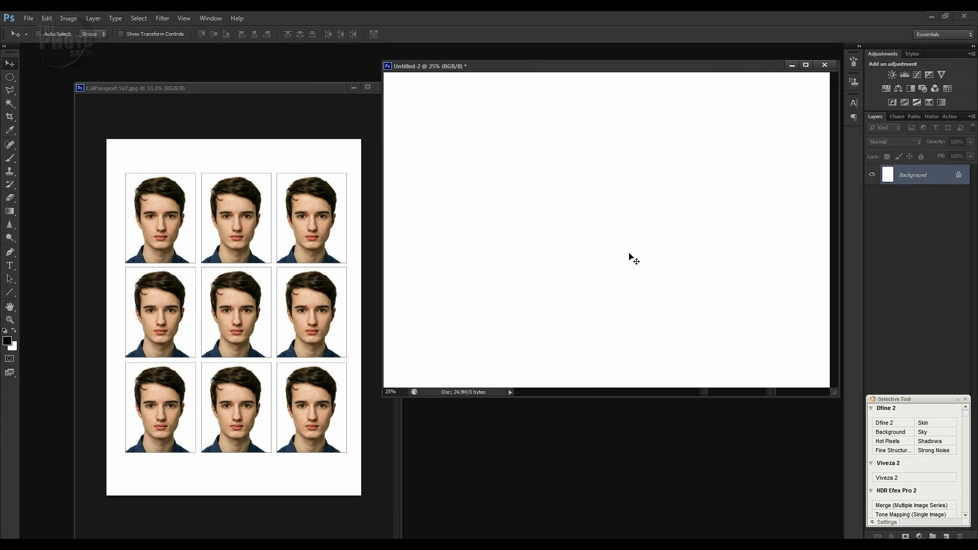
pyautogui.moveTo(650, 72); pyautogui.dragTo(663, 90)
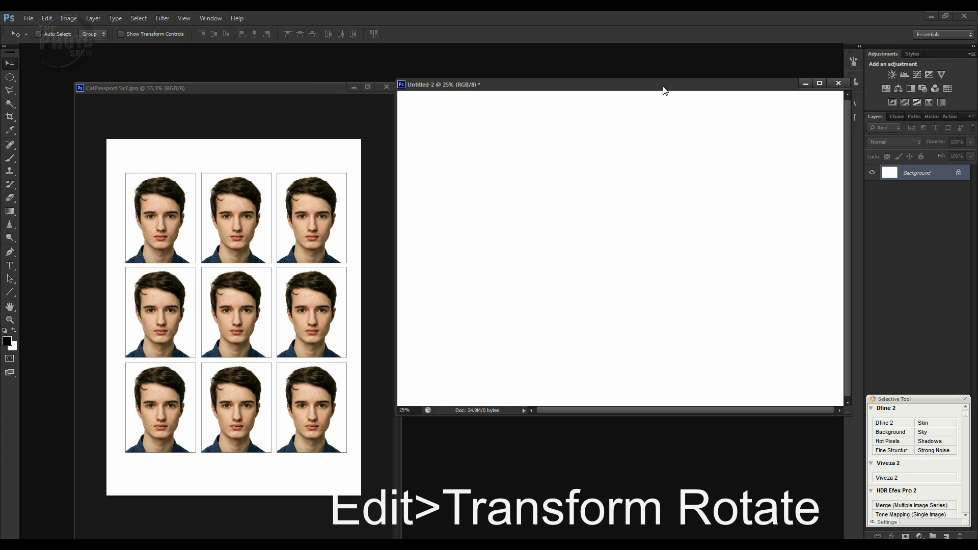
pyautogui.click(275, 333)
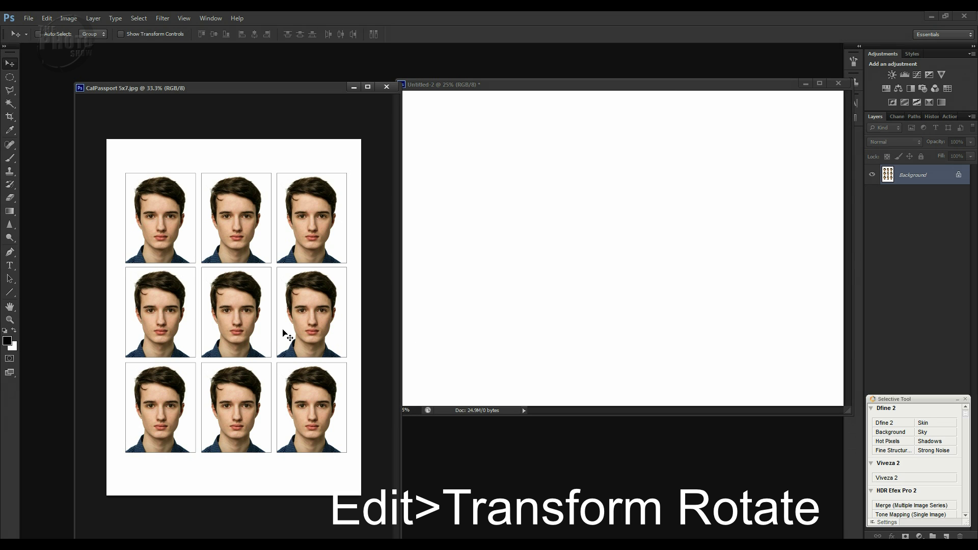
pyautogui.moveTo(204, 357); pyautogui.dragTo(507, 276)
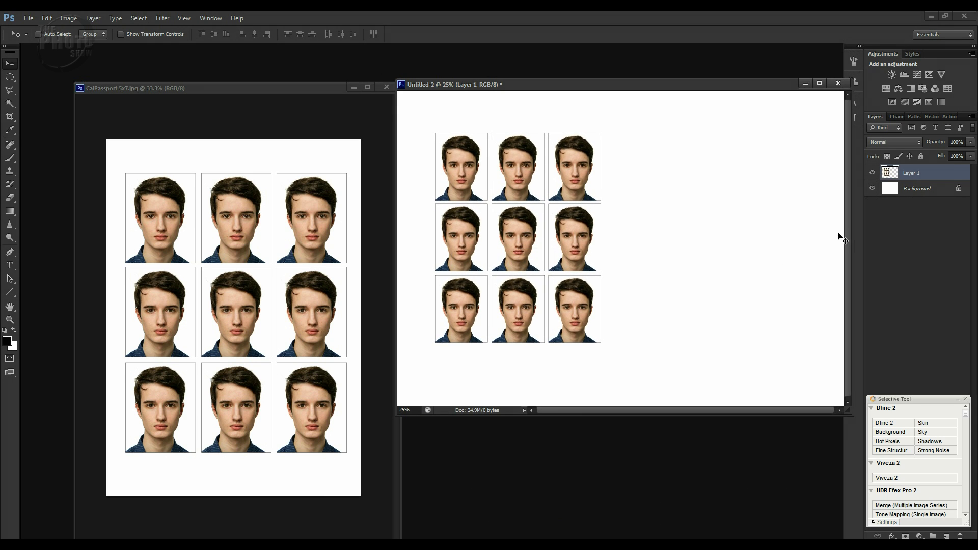
# Place a duplicate of the photo sheet beside the first with the background hidden, merge both copies, and show the background again
pyautogui.click(874, 189)
pyautogui.moveTo(518, 290); pyautogui.dragTo(704, 282)
pyautogui.hotkey('ctrl', 'j')
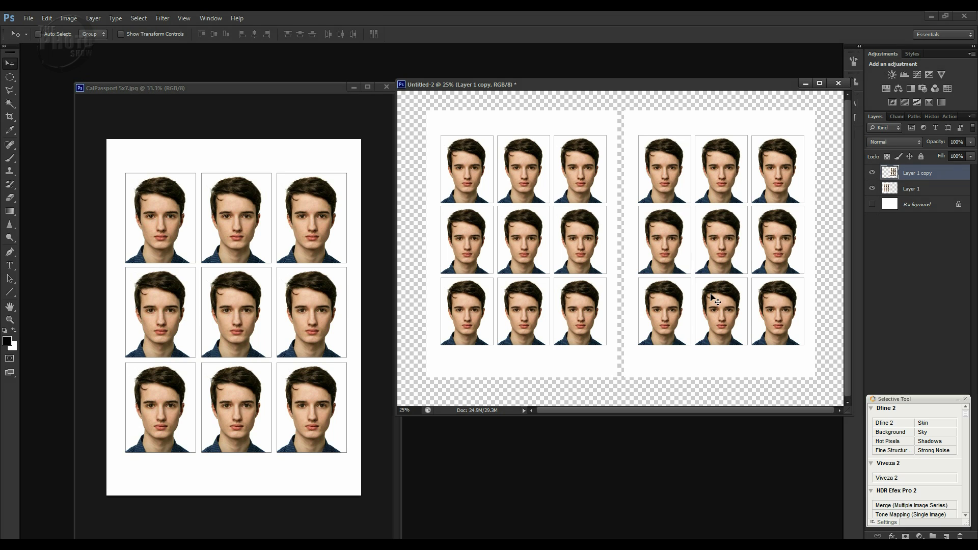
pyautogui.hotkey('ctrl', 'shift', 'e')
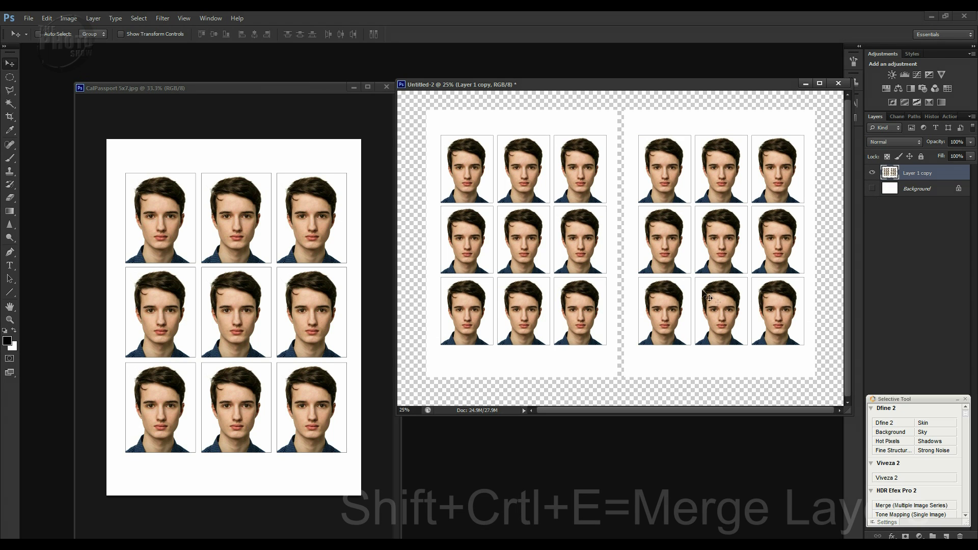
pyautogui.click(872, 190)
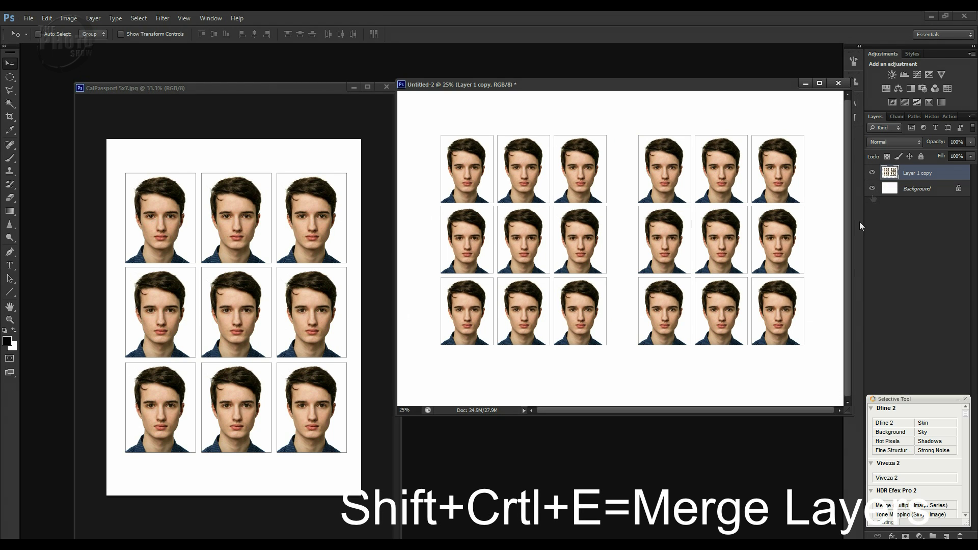
# Close the CalPassport 5x7.jpg document, then merge the photo layer onto the A4 page's background and dock its window
pyautogui.click(299, 86)
pyautogui.click(386, 86)
pyautogui.moveTo(594, 89); pyautogui.dragTo(469, 96)
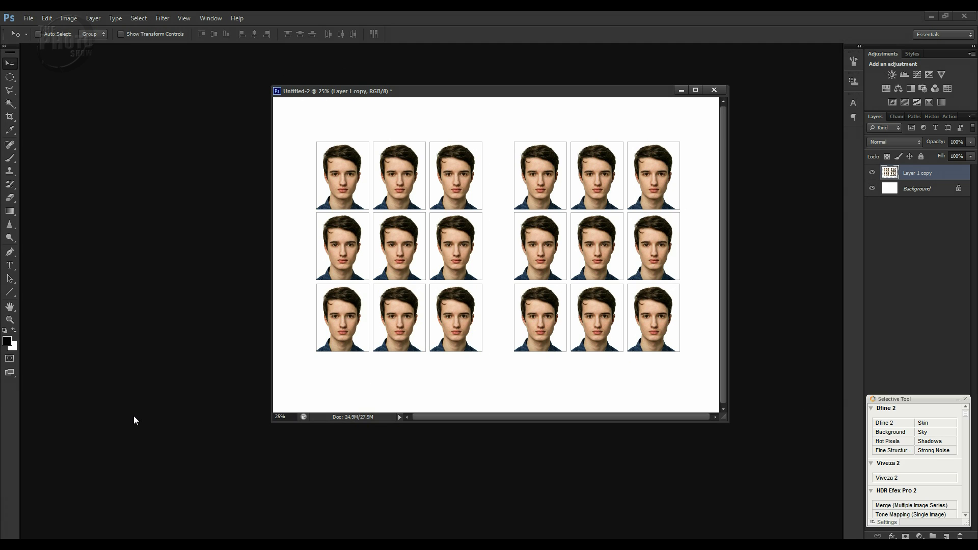
pyautogui.hotkey('ctrl', 'e')
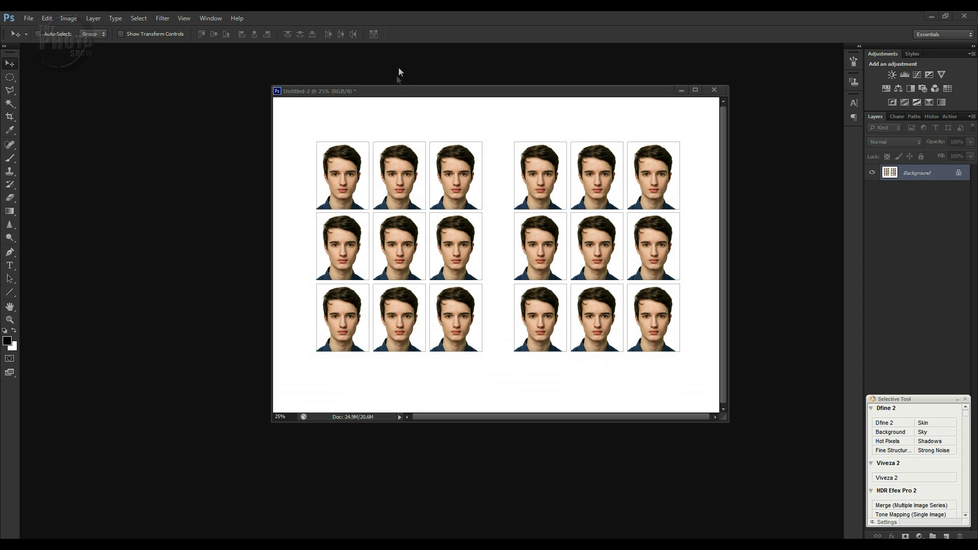
pyautogui.moveTo(386, 92); pyautogui.dragTo(384, 50)
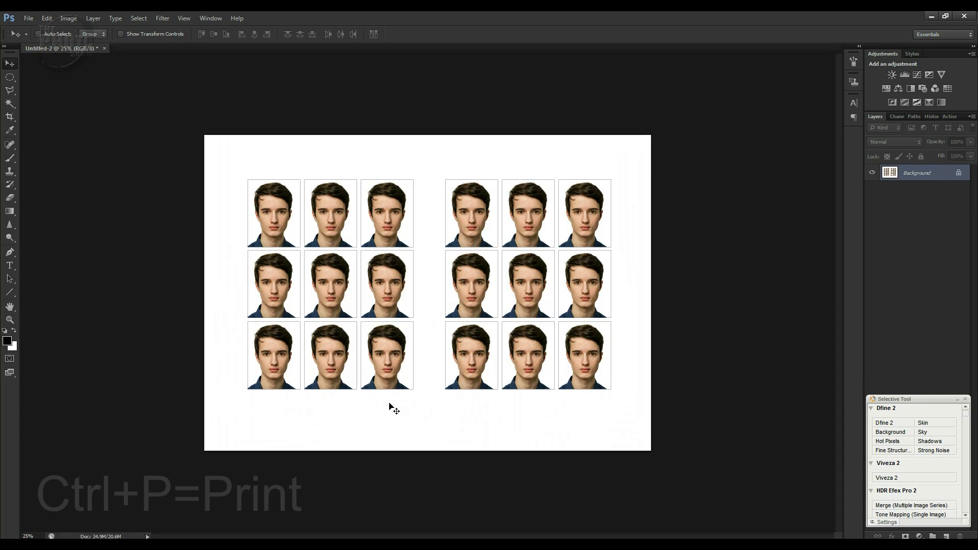
# Print the A4 photo page on the EPSON XP-610 Series at Best Photo quality, proceeding despite the edge clipping
pyautogui.hotkey('ctrl', 'p')
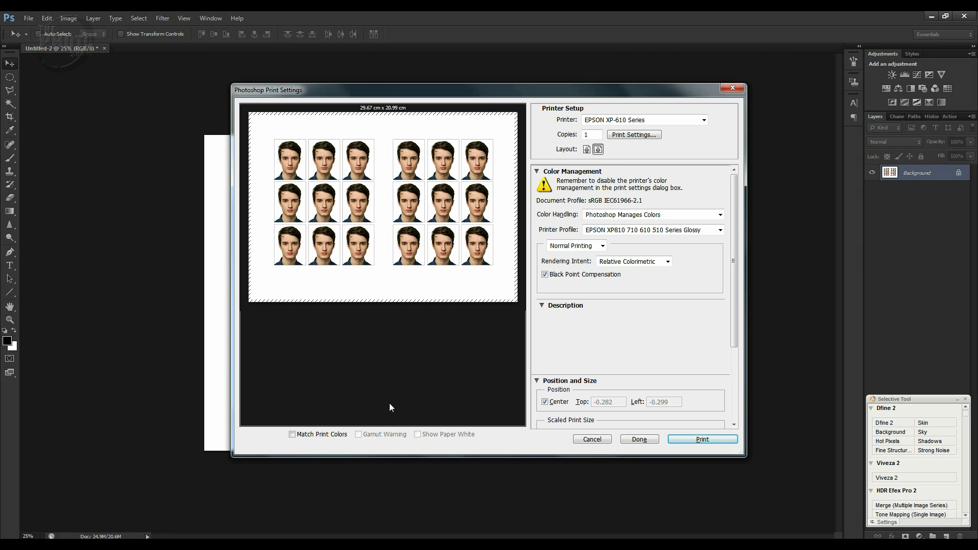
pyautogui.click(627, 135)
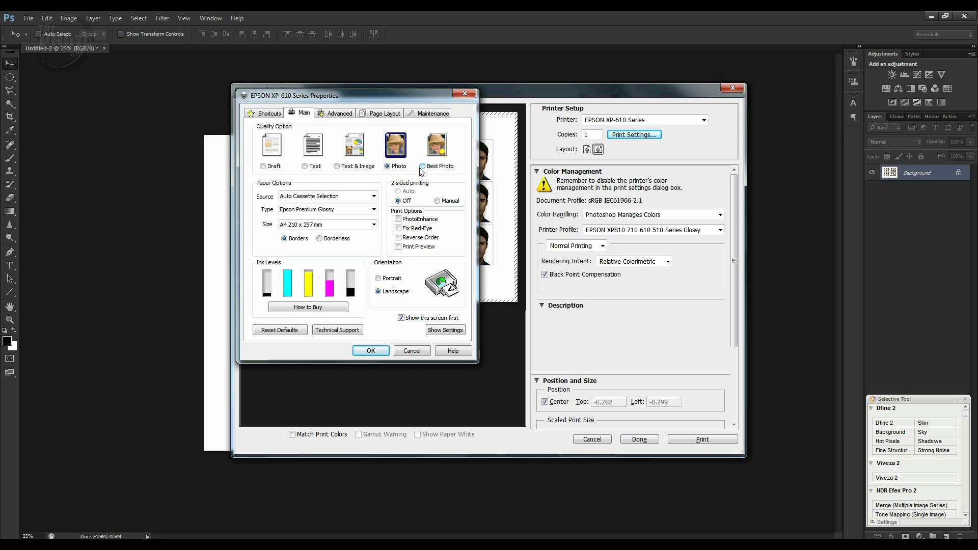
pyautogui.click(422, 167)
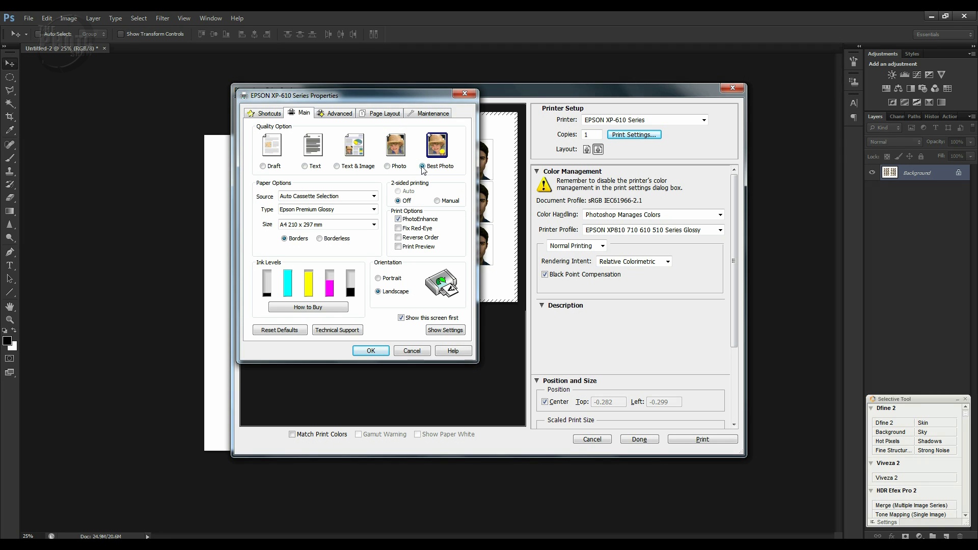
pyautogui.click(371, 351)
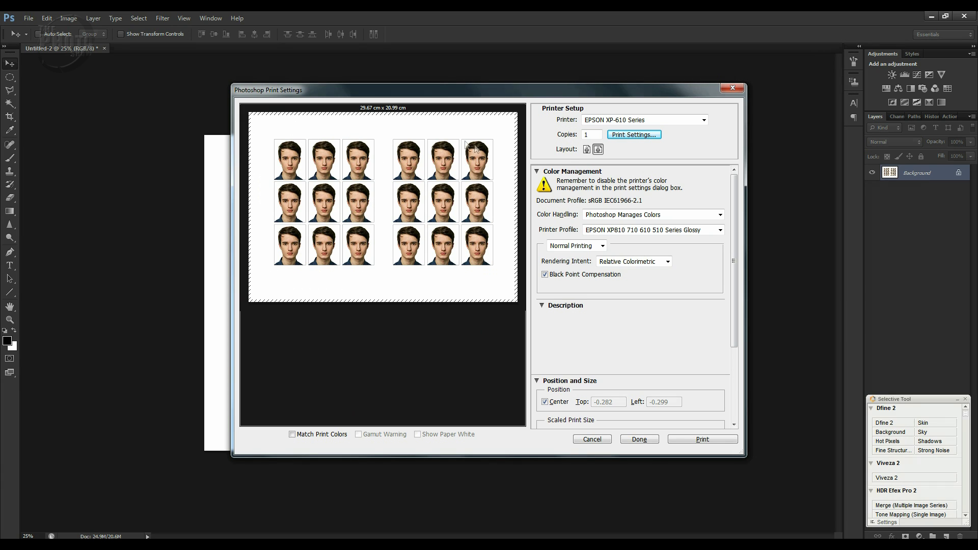
pyautogui.click(701, 439)
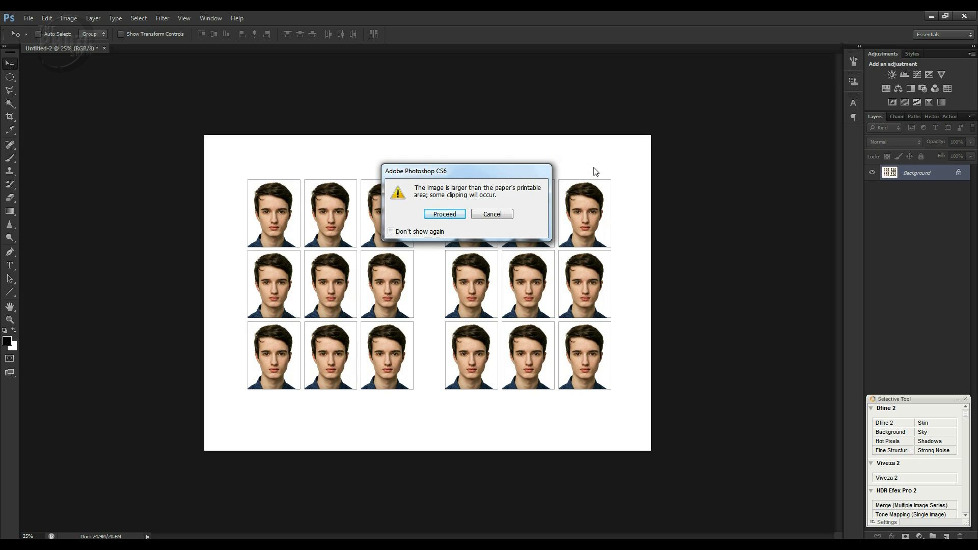
pyautogui.click(445, 214)
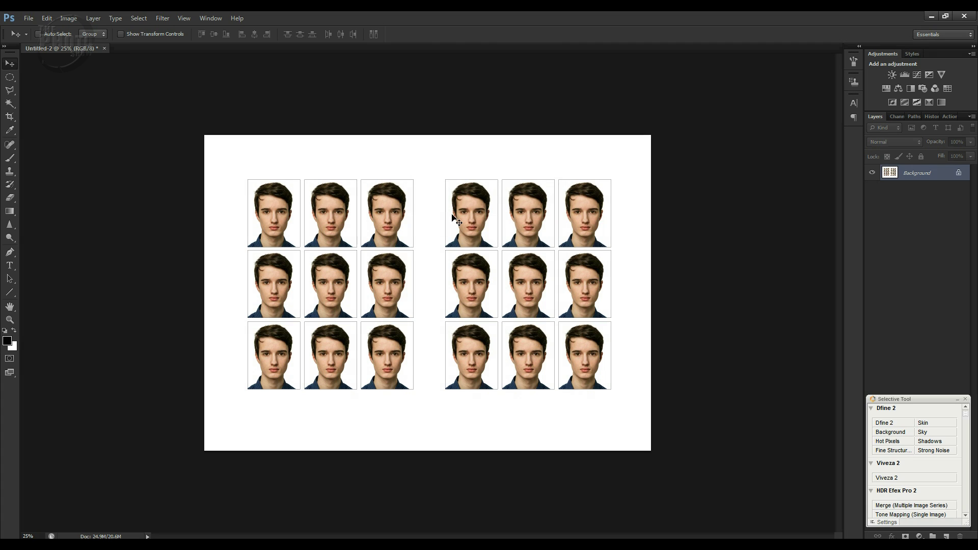